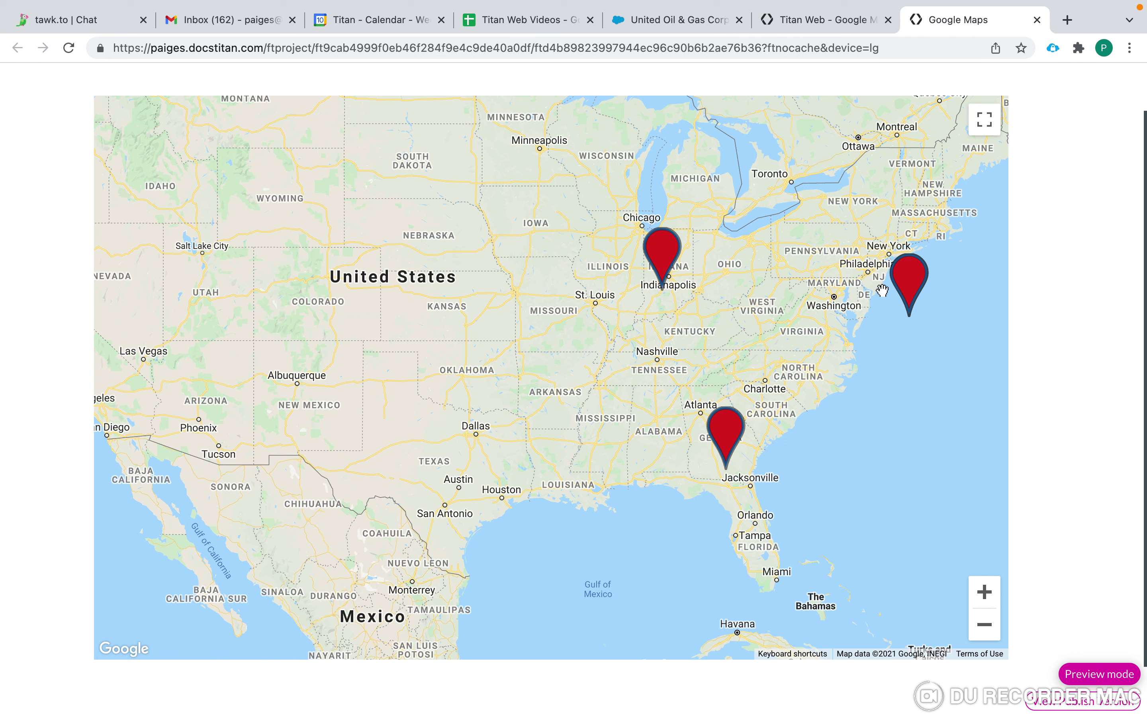
- Check the Indianapolis pin's Hi! popup on the previewed map, then close the preview
mouse_move(726, 433)
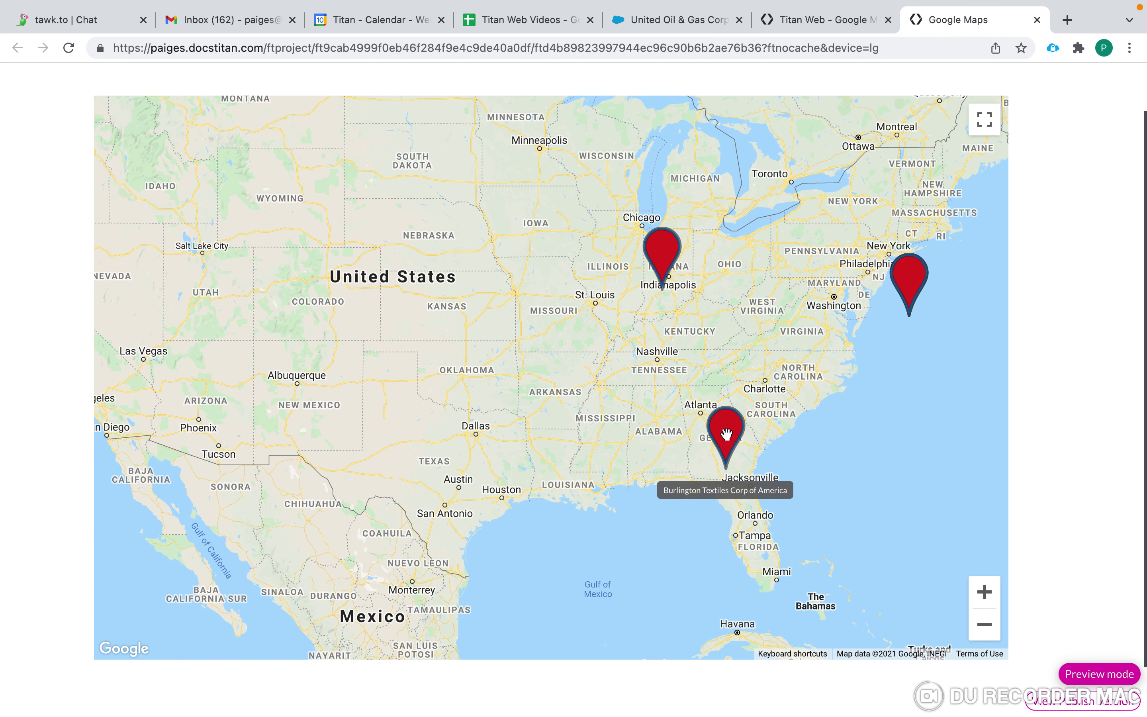
left_click(663, 261)
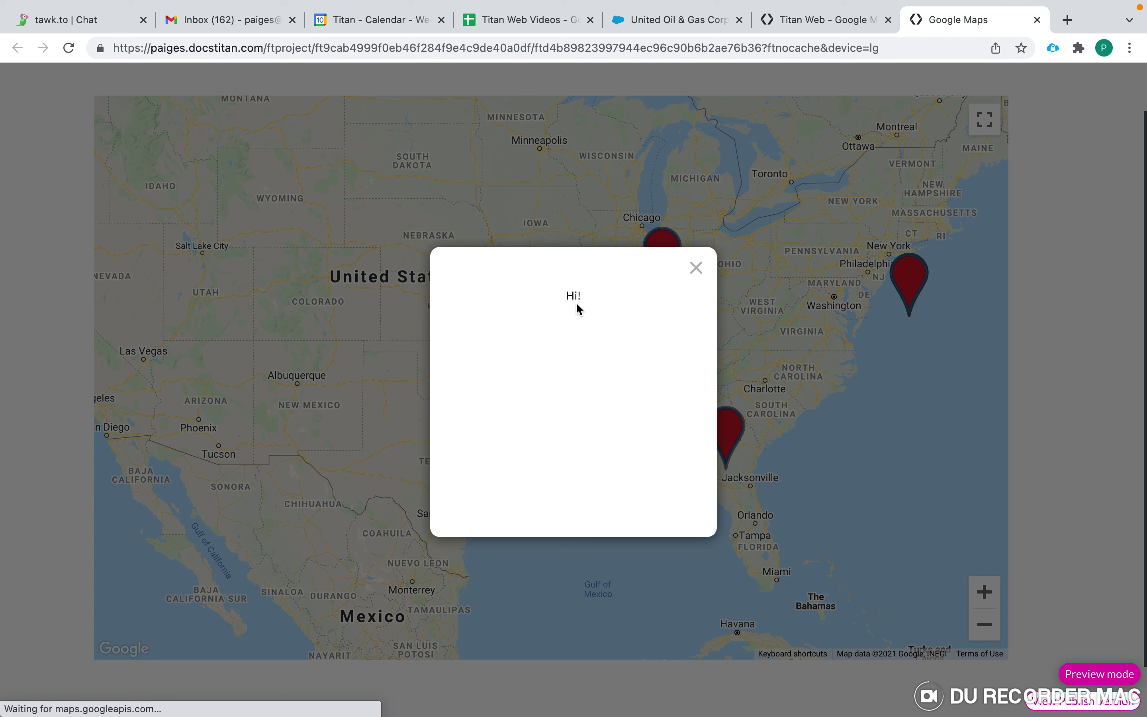
left_click(696, 268)
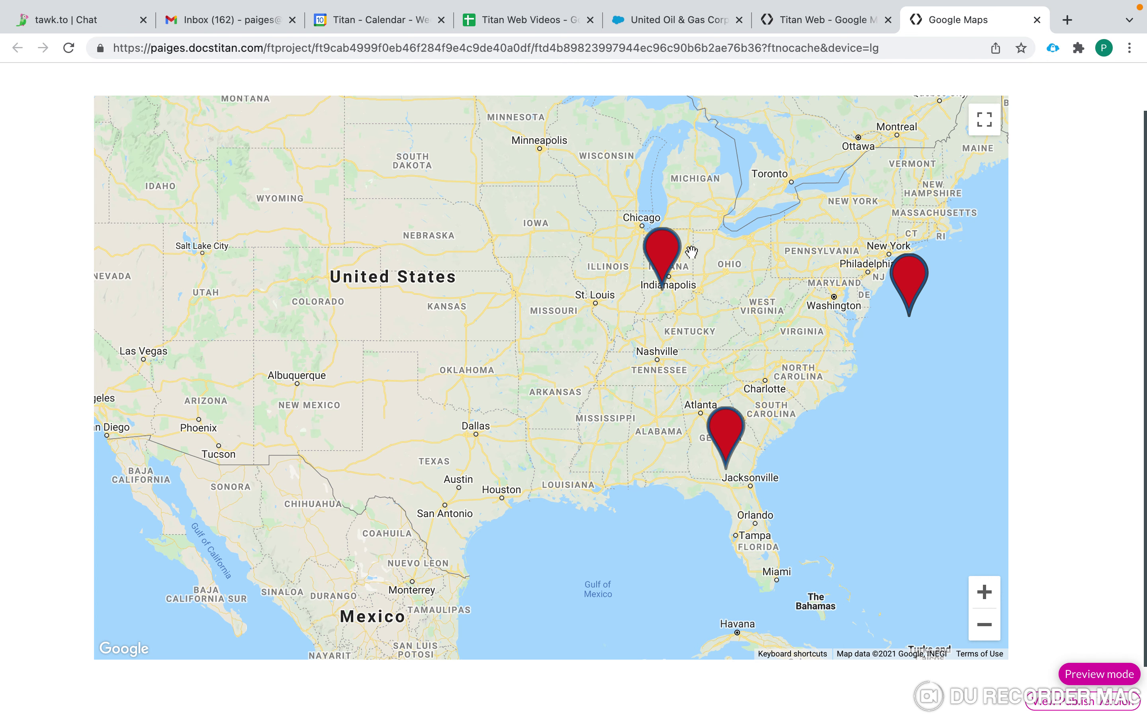
mouse_move(900, 286)
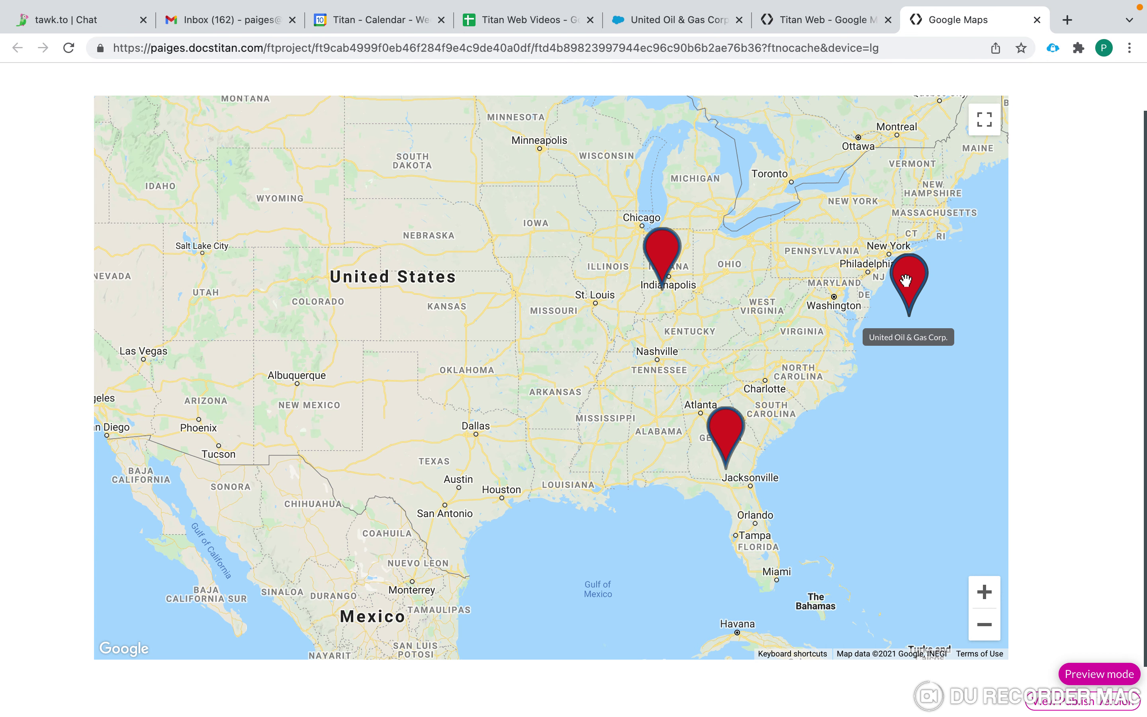
left_click(1037, 20)
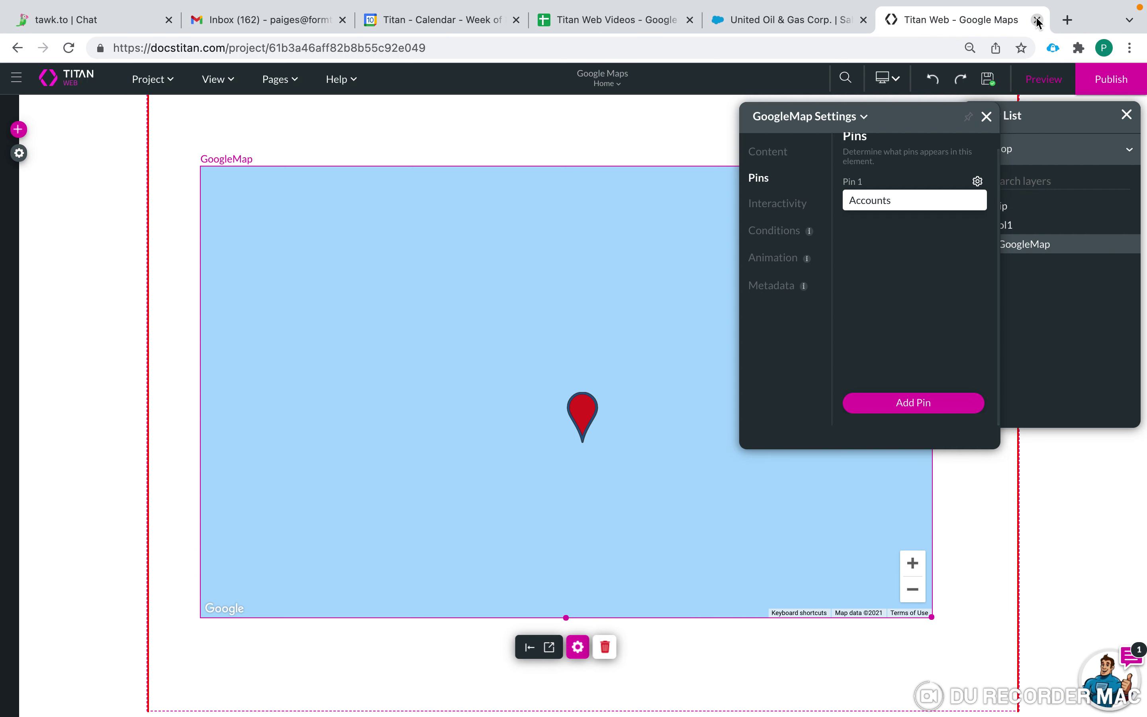
- Select the map and open the project's Salesforce integration settings
left_click(626, 145)
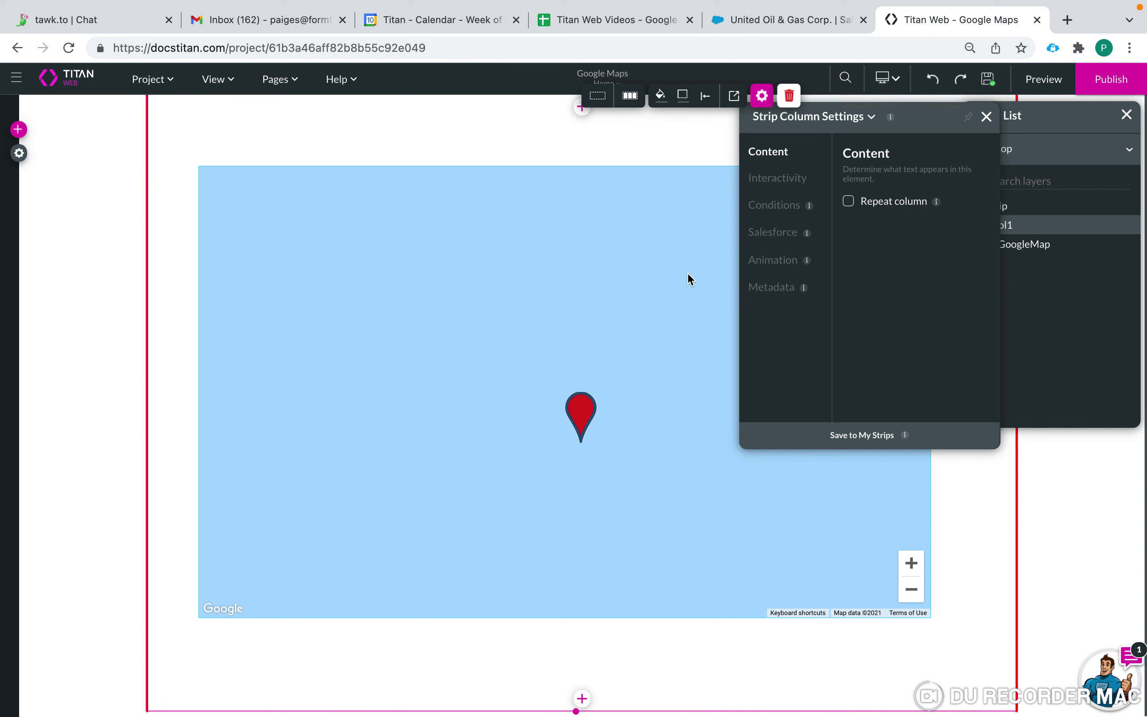
left_click(652, 279)
scroll(881, 313, "down", 2)
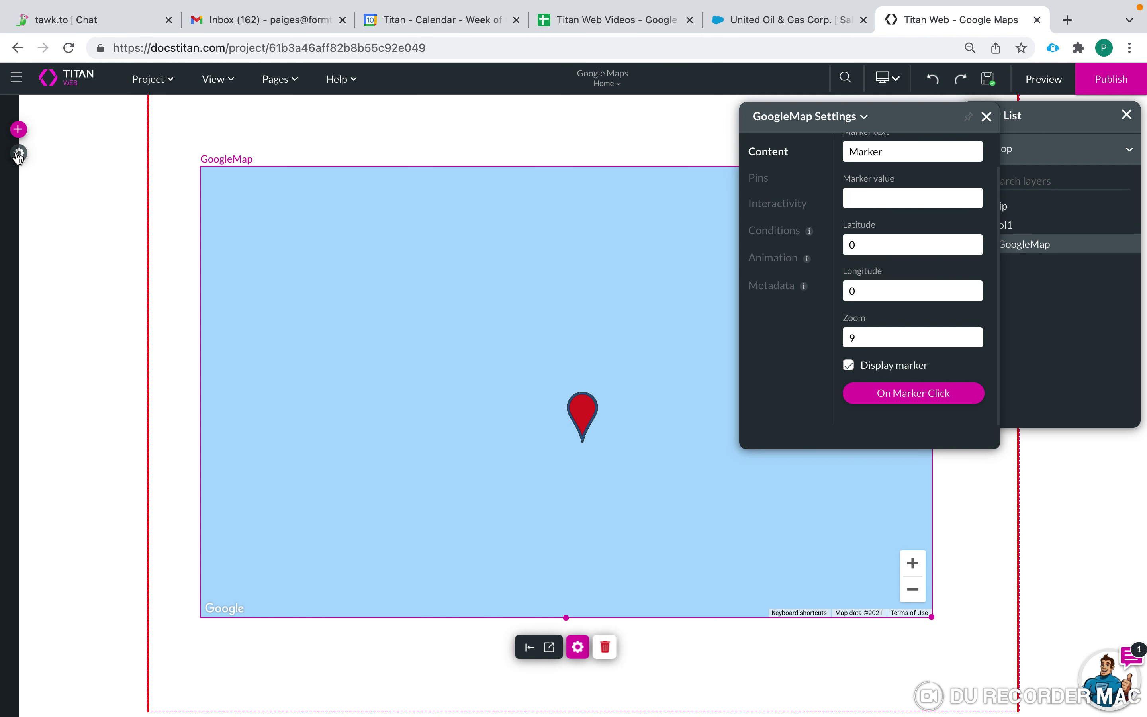
left_click(19, 155)
left_click(32, 256)
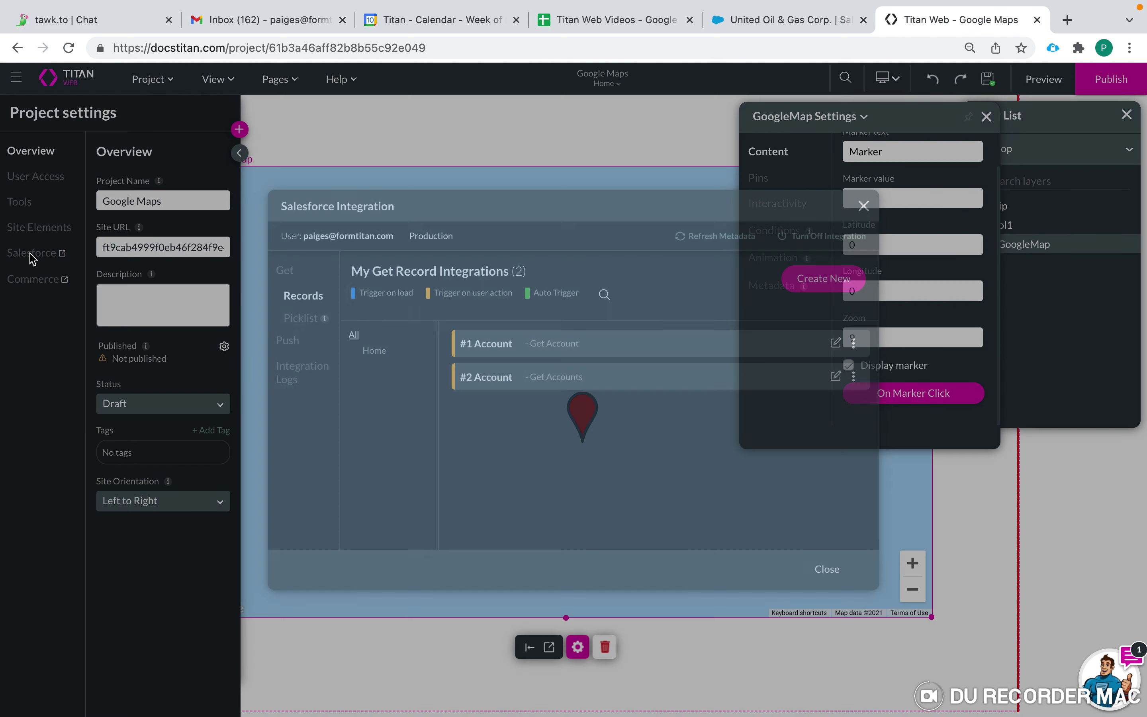
- Review the #1 Account integration's conditions and field mapping, apply it and close the list
left_click(836, 343)
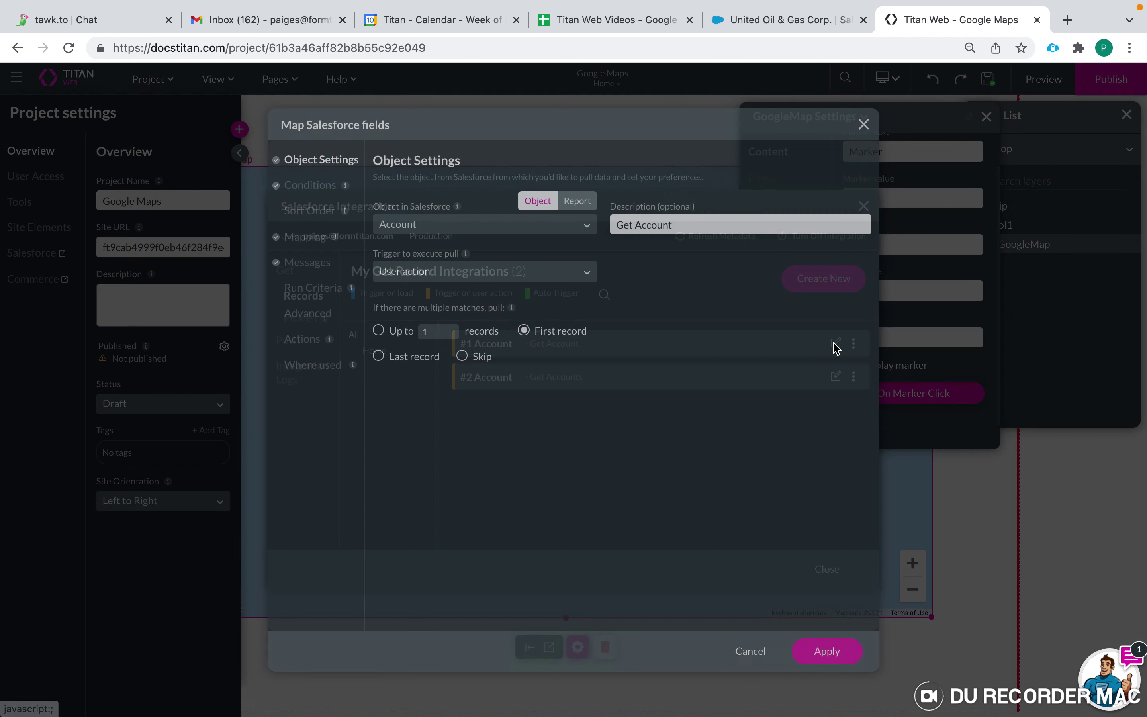
left_click(313, 188)
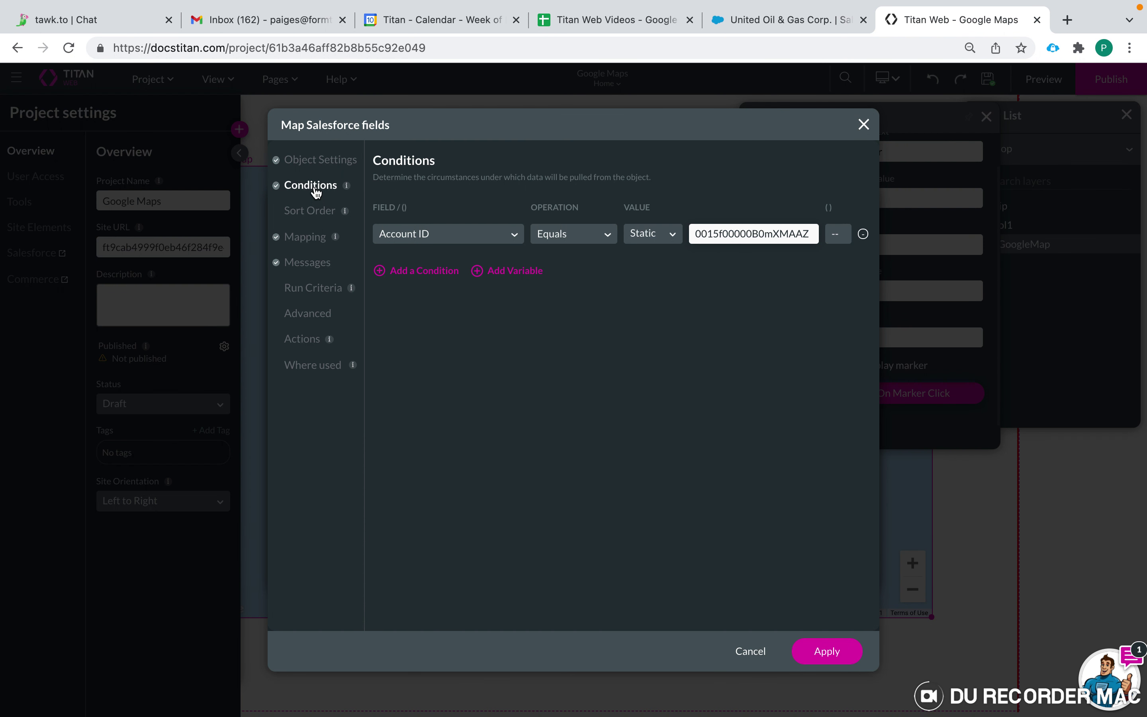
left_click(313, 242)
scroll(616, 394, "down", 4)
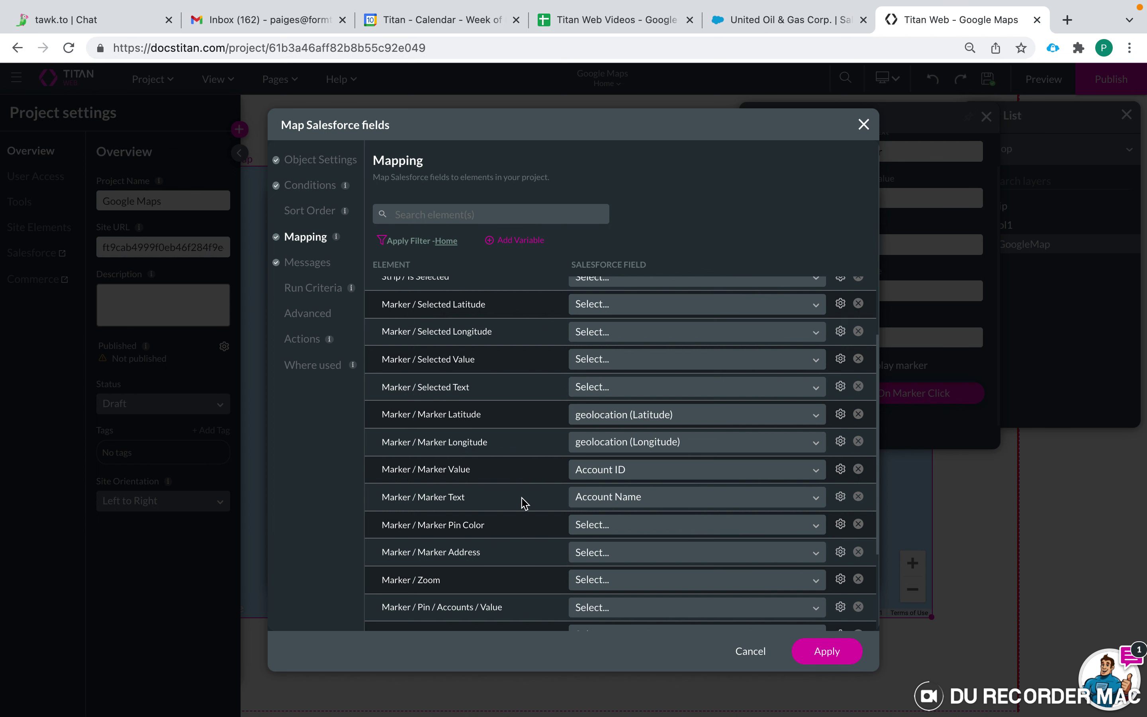
left_click(837, 662)
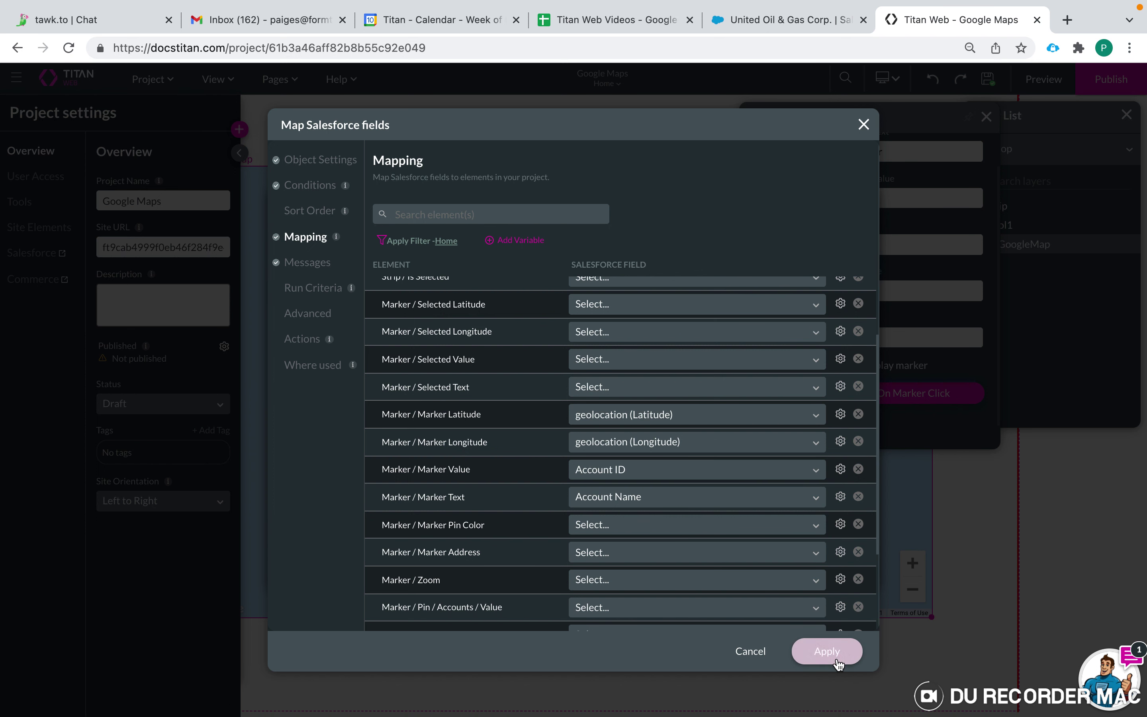
left_click(829, 569)
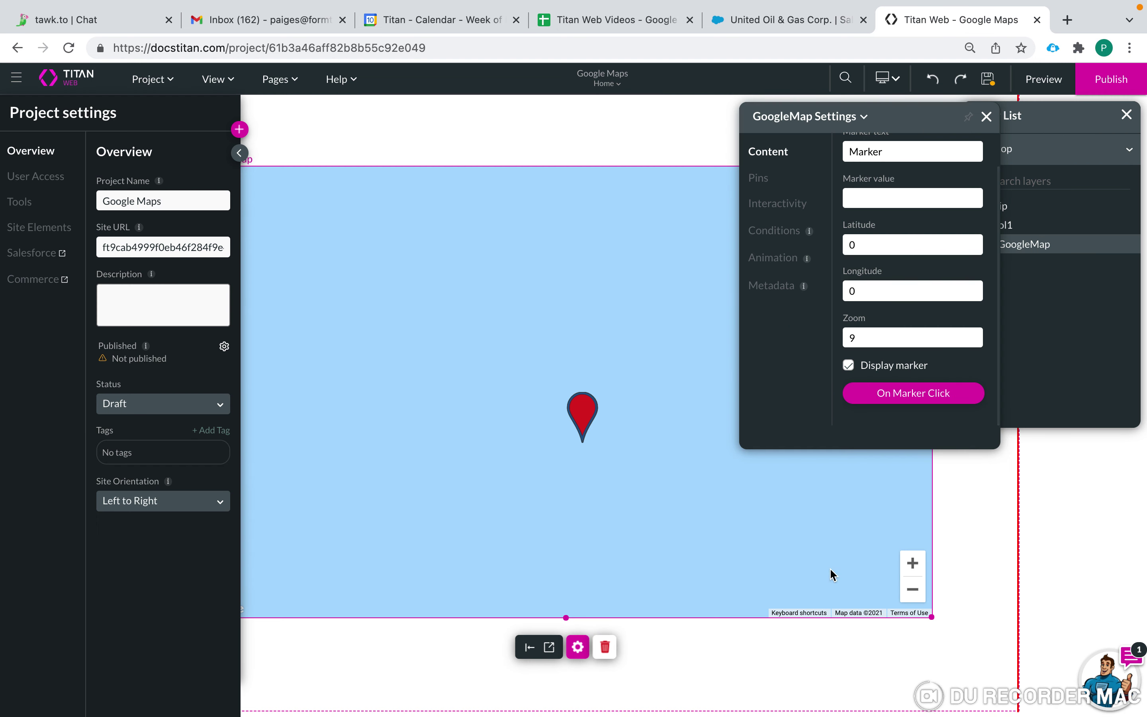
- Add a new Accounts pin to the map and colour it purple #CF18D0
left_click(757, 179)
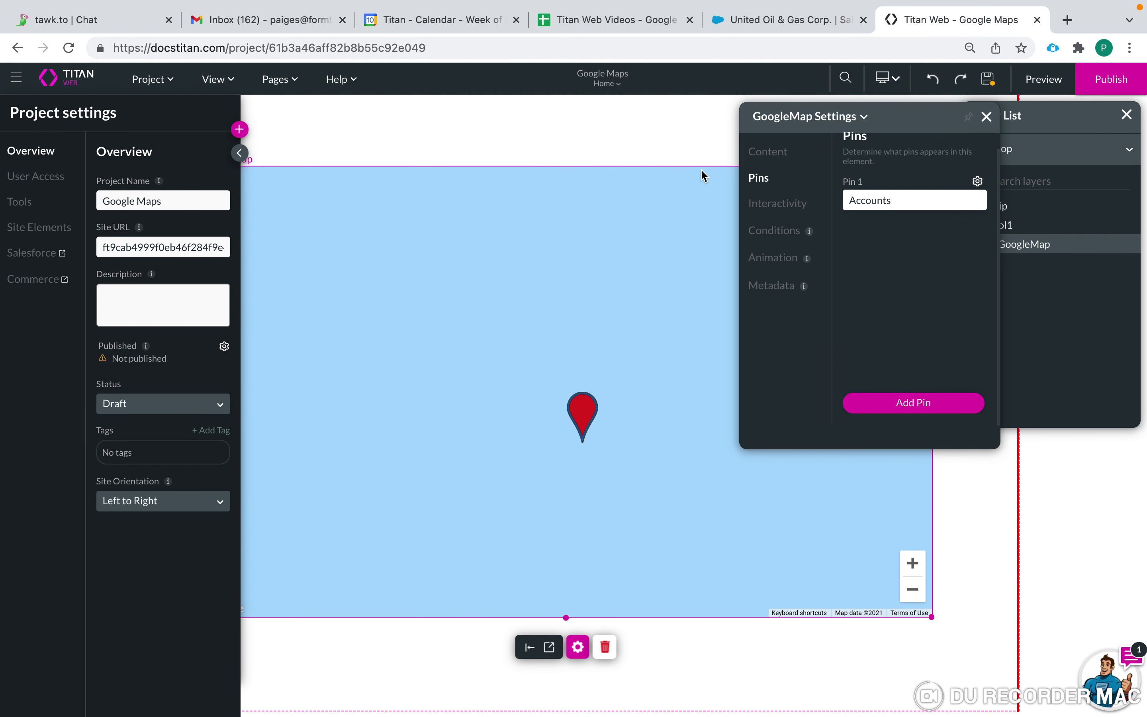
left_click(239, 152)
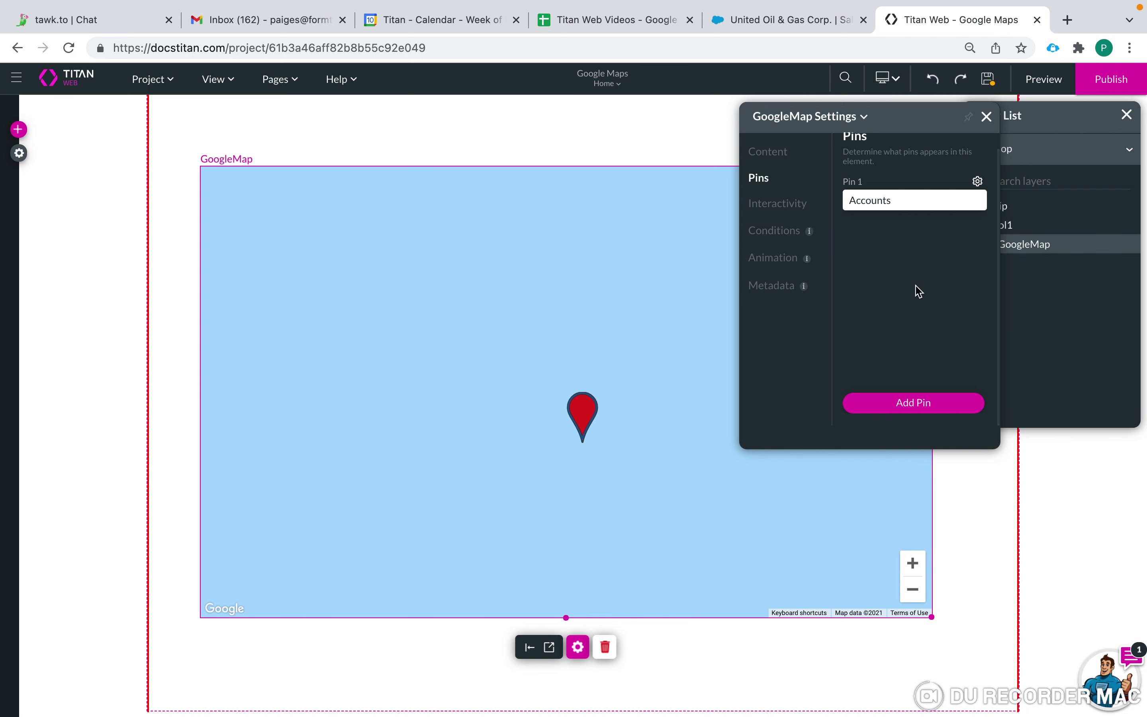
left_click(924, 402)
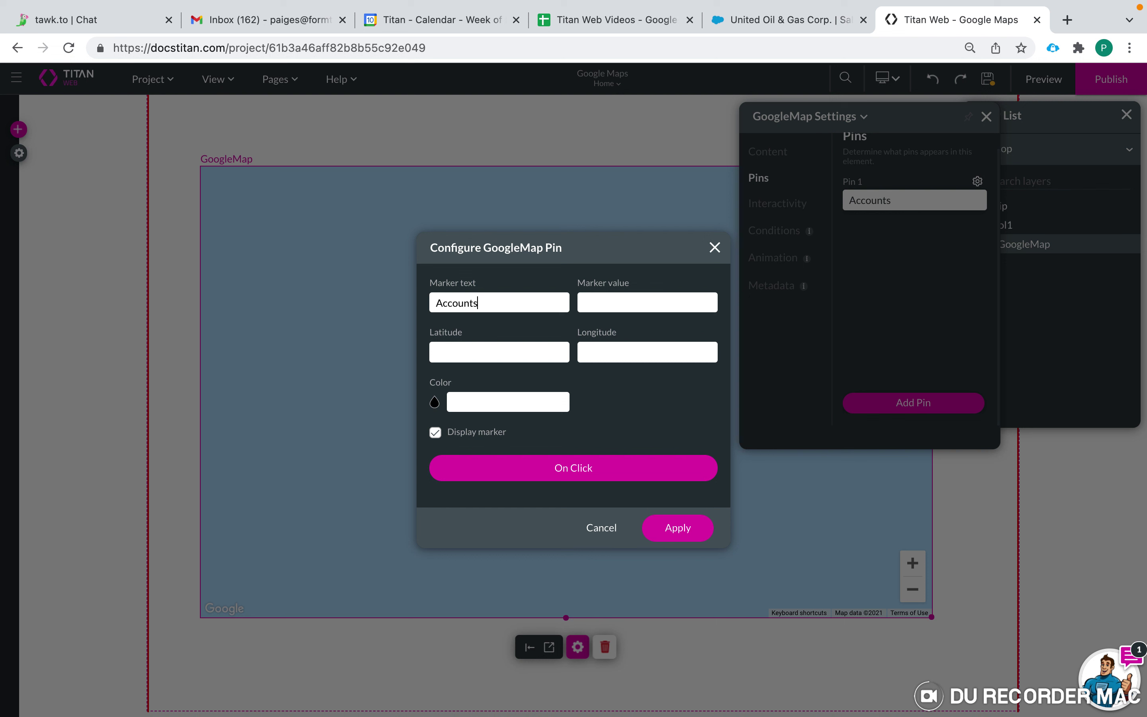
left_click(434, 402)
left_click(479, 502)
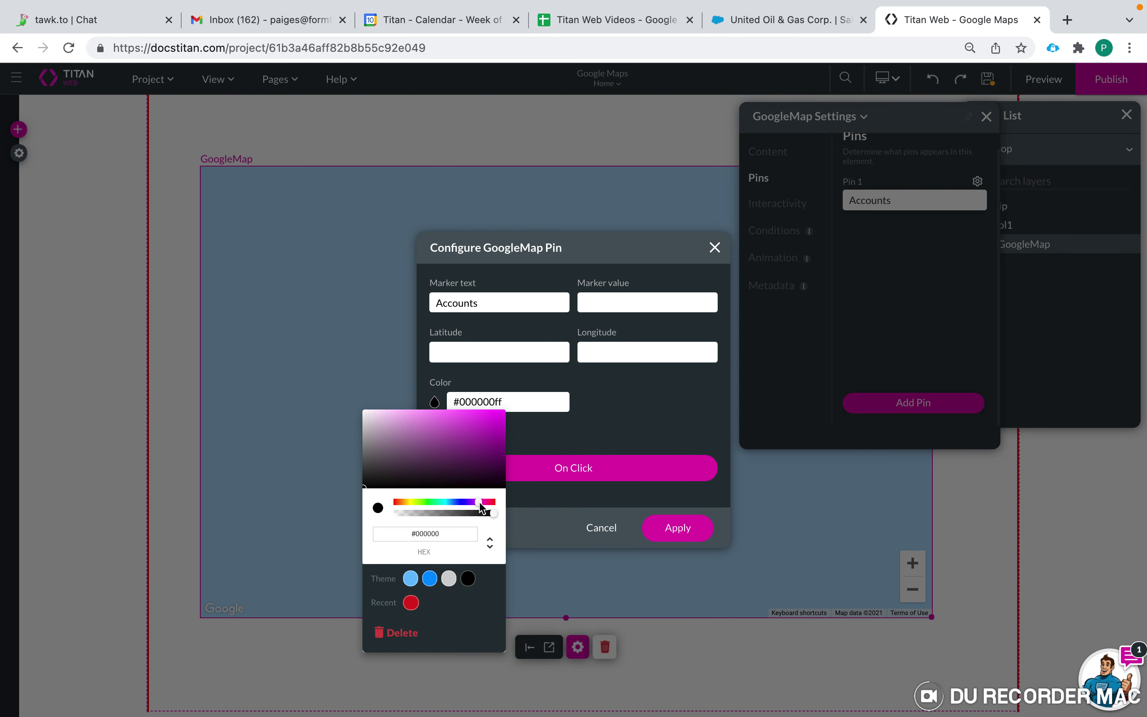
left_click(489, 423)
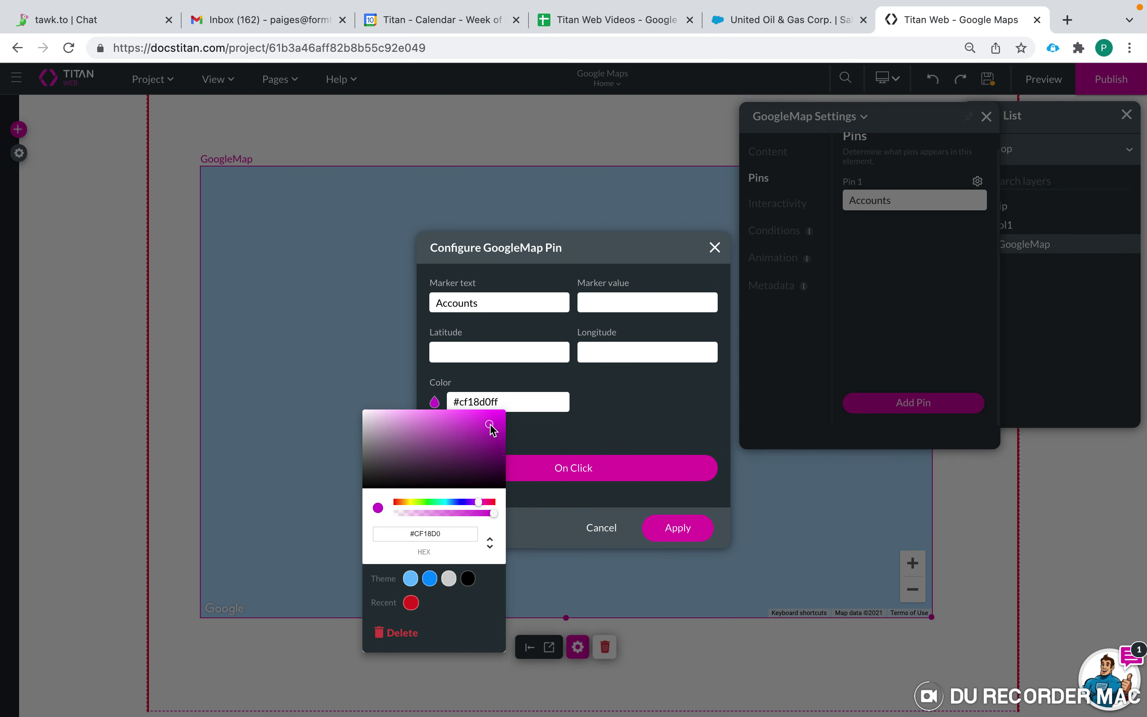
left_click(649, 417)
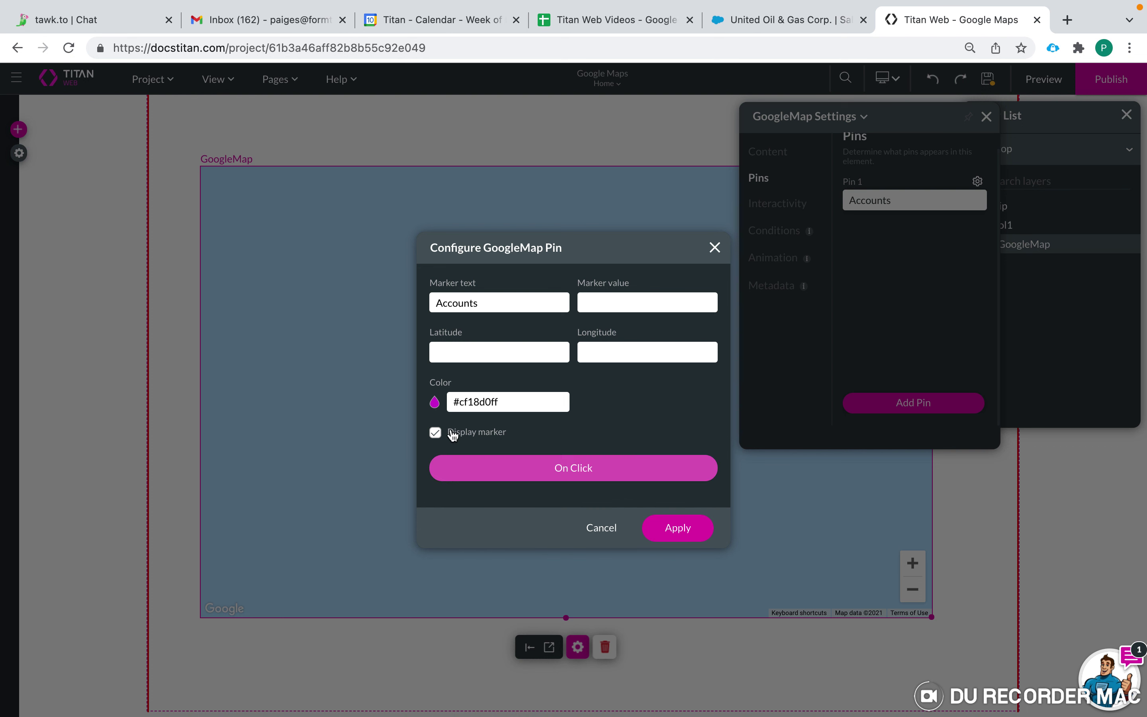
left_click(584, 476)
- Set the pin's click action to Show message/toast reading 'Hi Titans.' and apply the rule
left_click(396, 331)
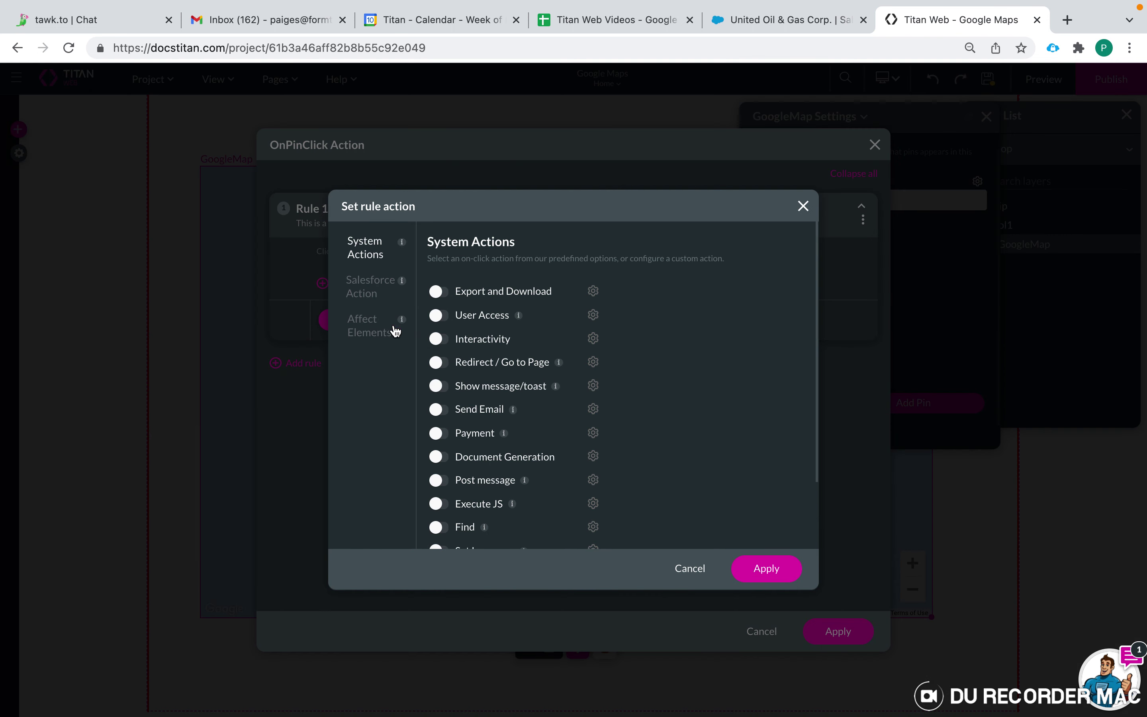
left_click(445, 386)
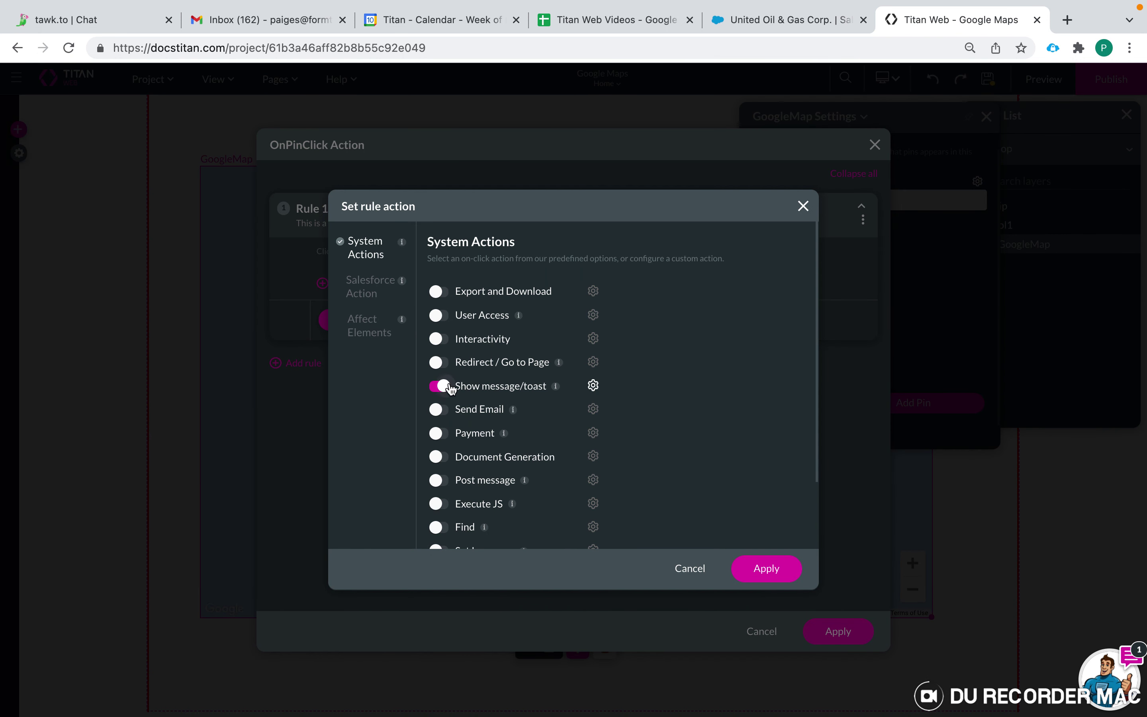
left_click(593, 385)
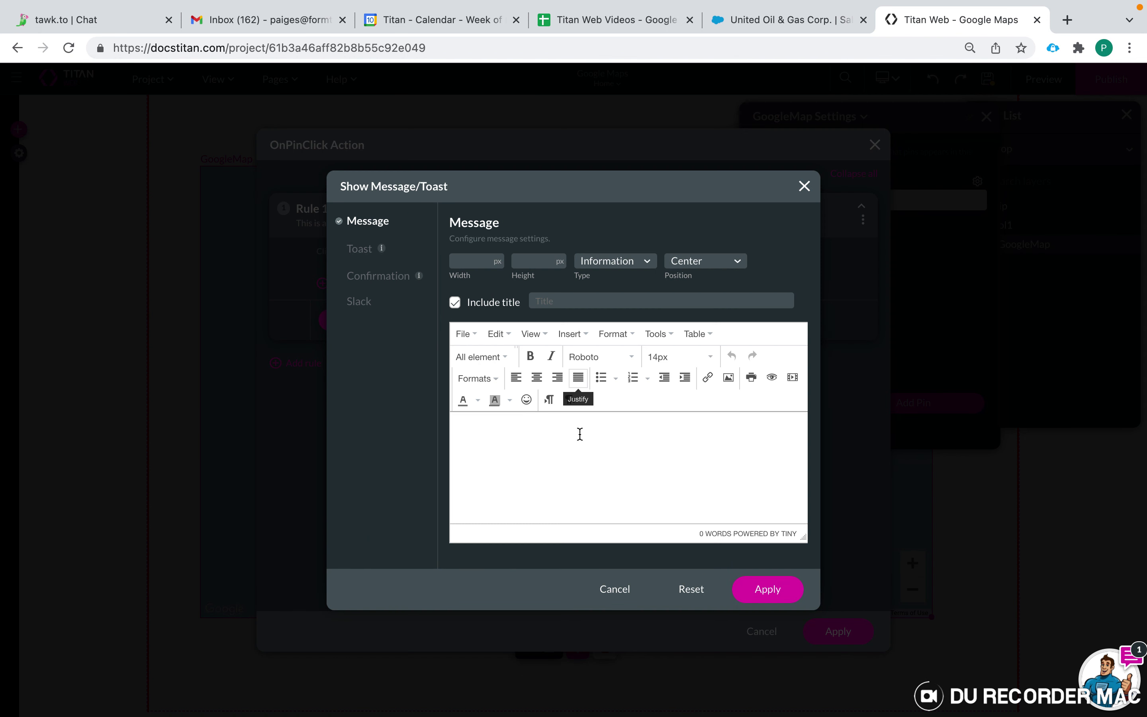
left_click(582, 440)
type("Hi Titans.")
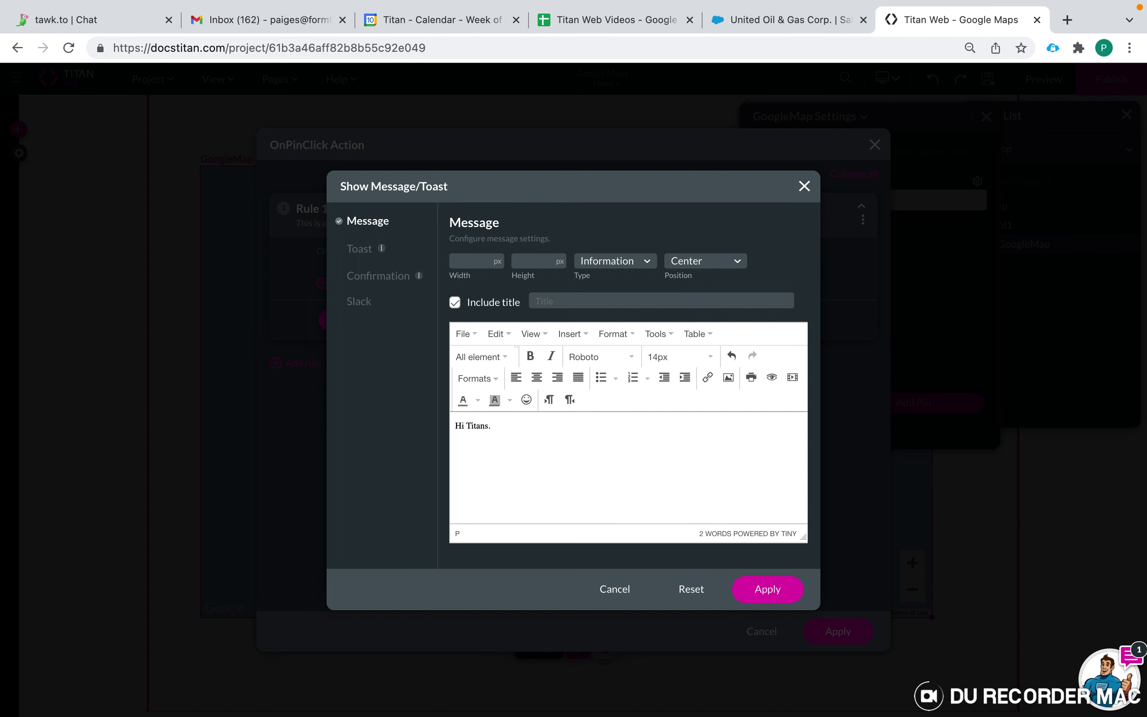
left_click(768, 589)
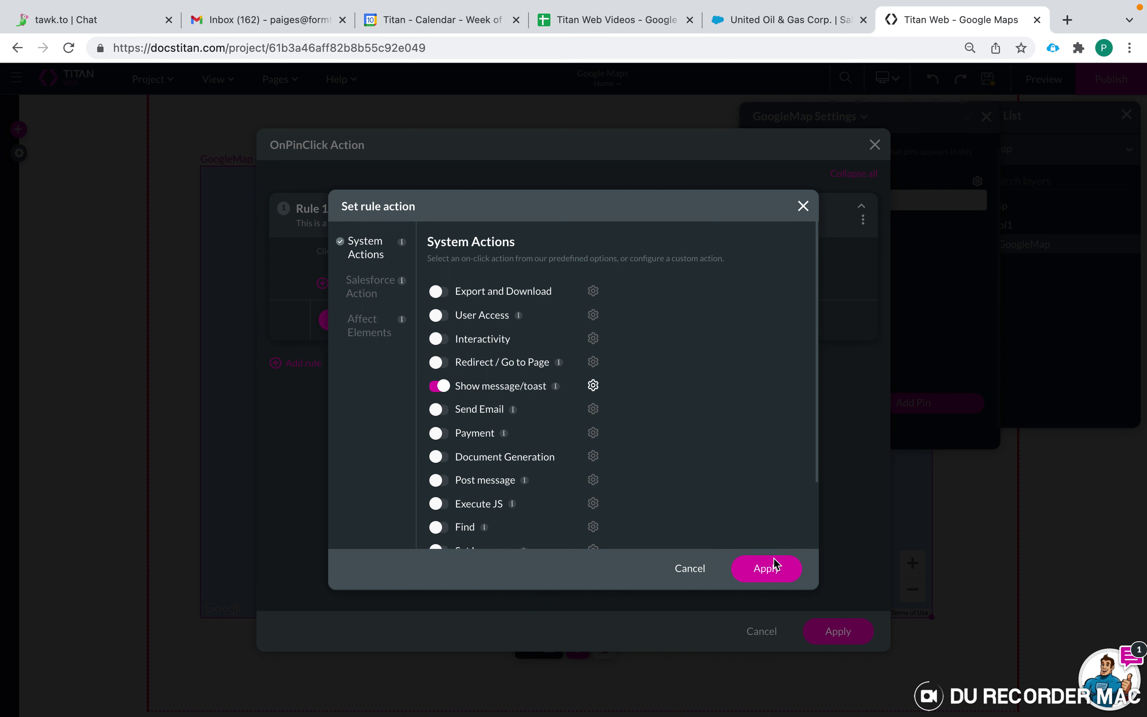
left_click(760, 568)
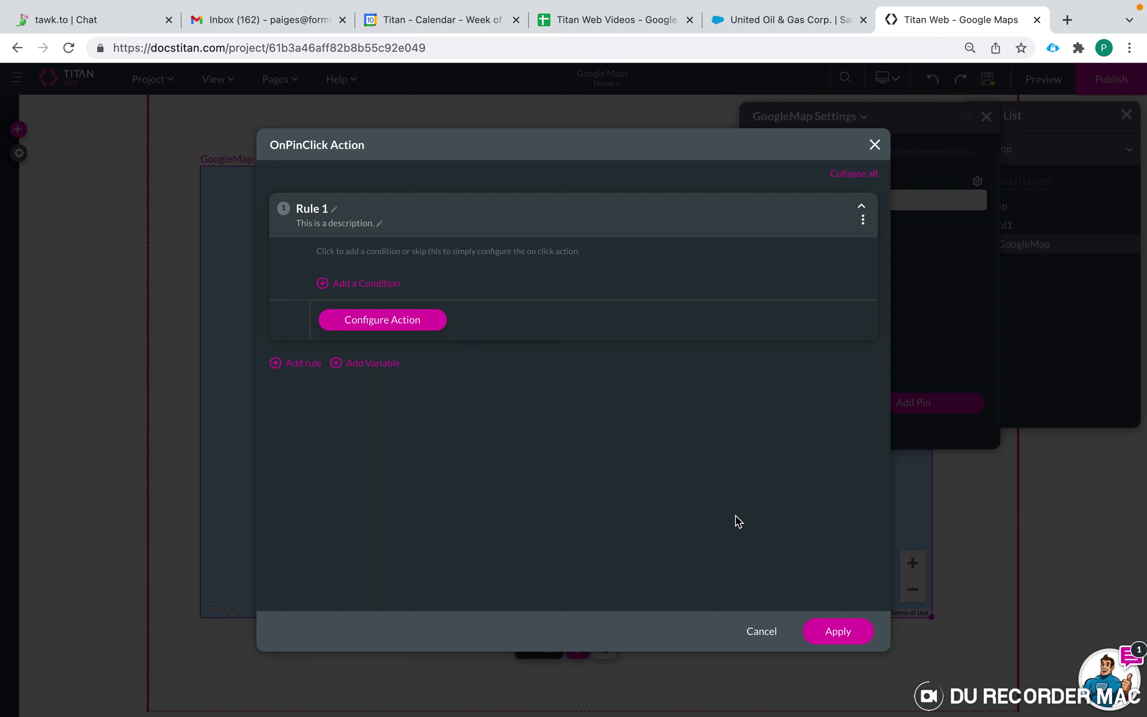
left_click(840, 631)
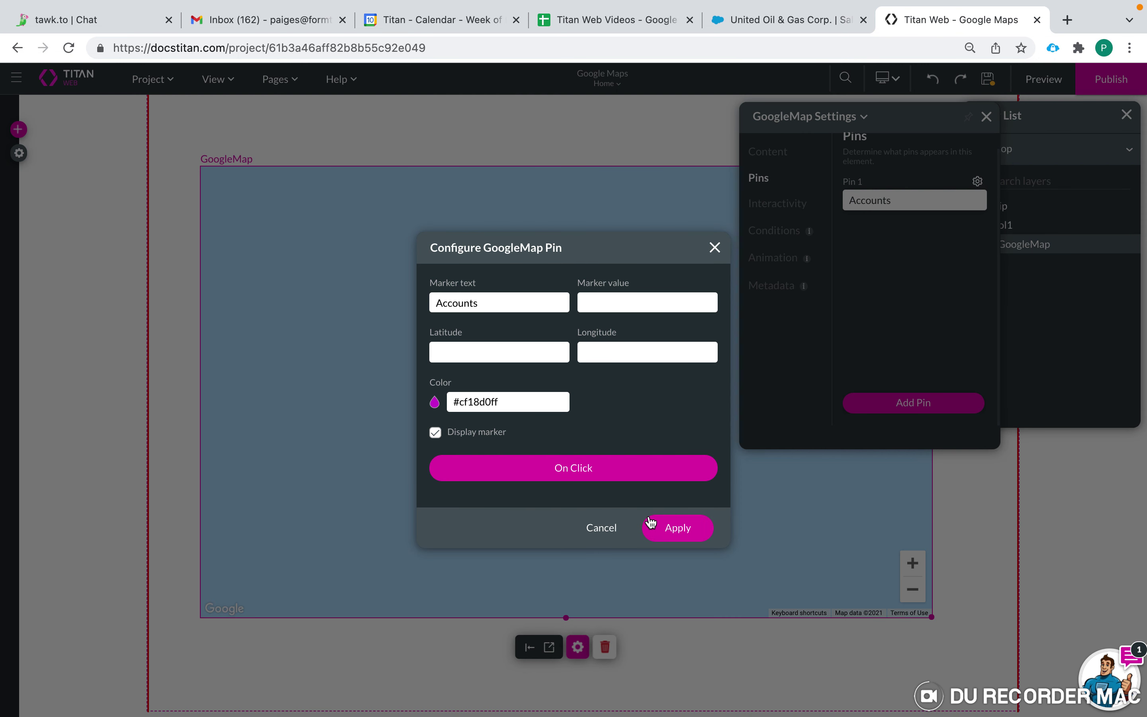
- Save the purple Accounts pin, delete the duplicate original pin, and close the map settings
left_click(683, 533)
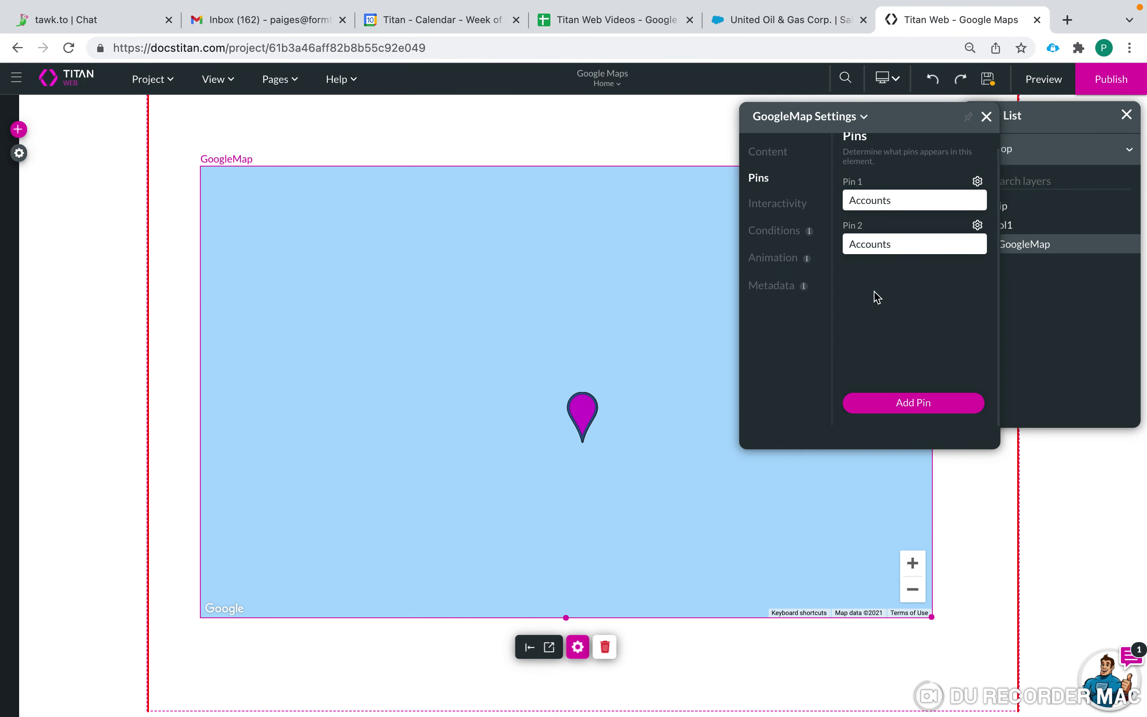
left_click(978, 181)
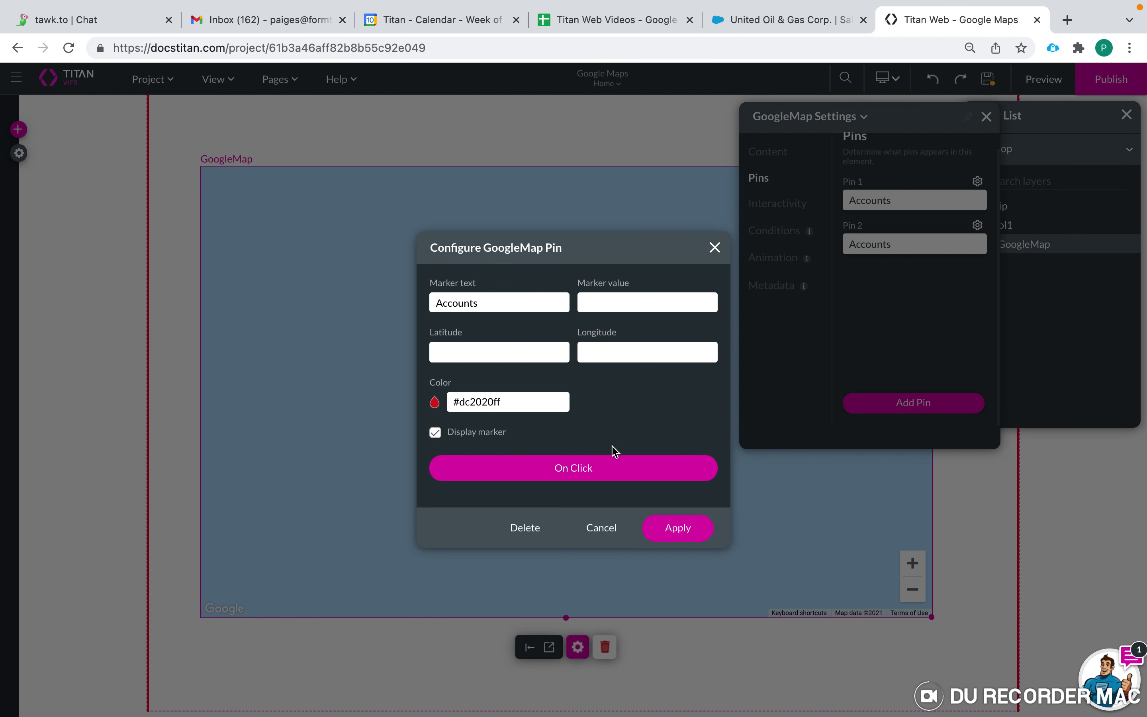
left_click(529, 533)
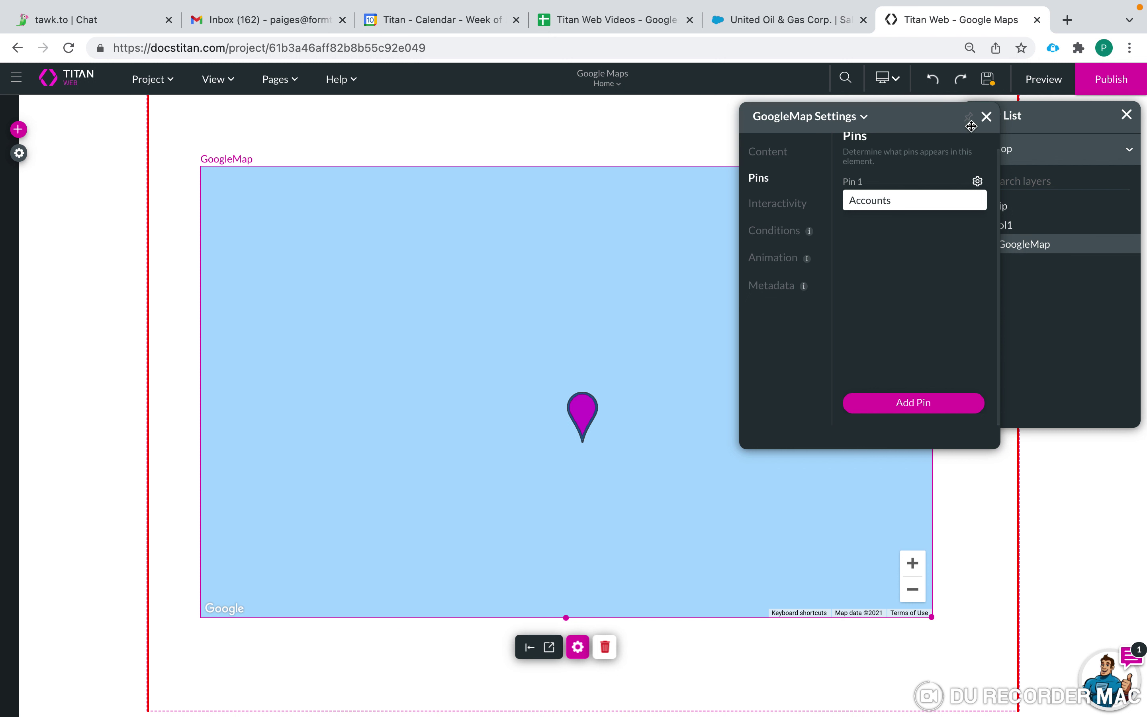
left_click(986, 117)
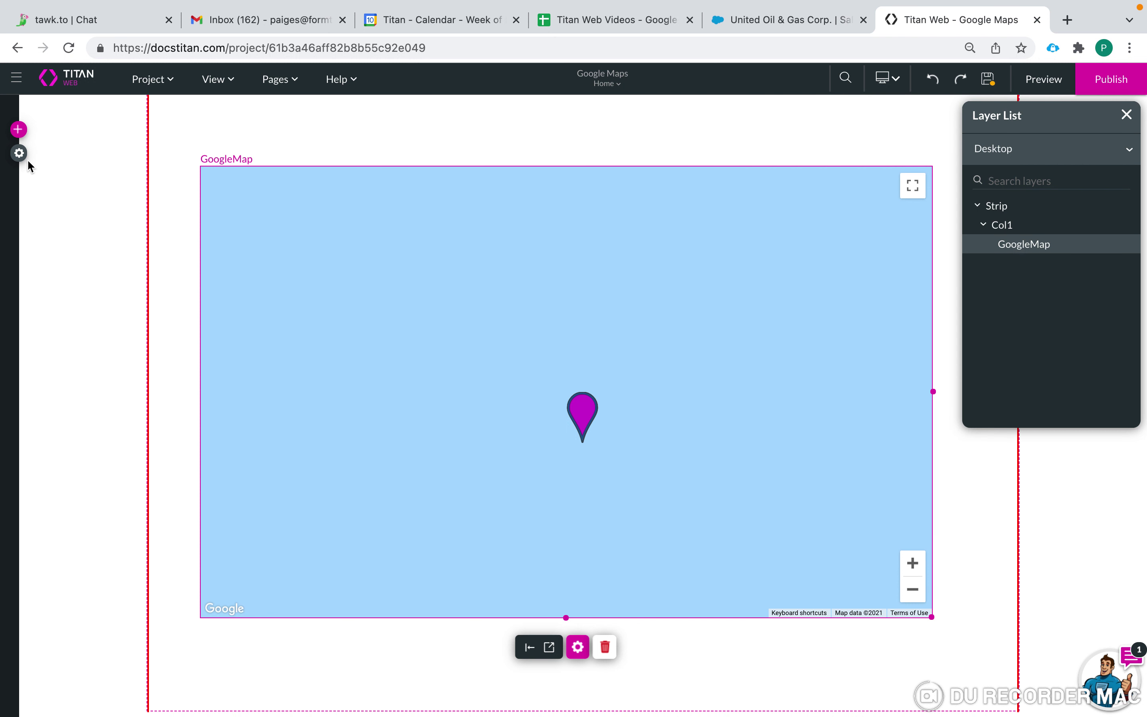
- Open the Salesforce Get Record integrations and the #2 Account integration's options
left_click(19, 154)
left_click(32, 252)
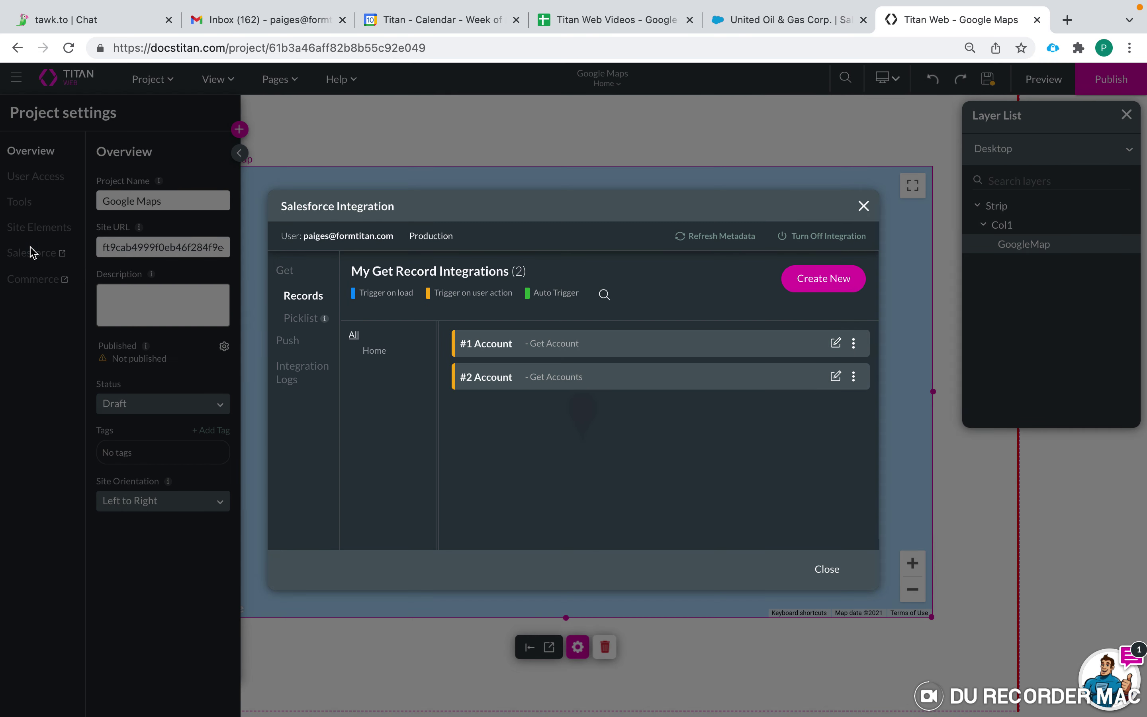
left_click(854, 376)
- Delete the #2 Account integration and create a new Account integration described 'Get Accounts'
left_click(891, 482)
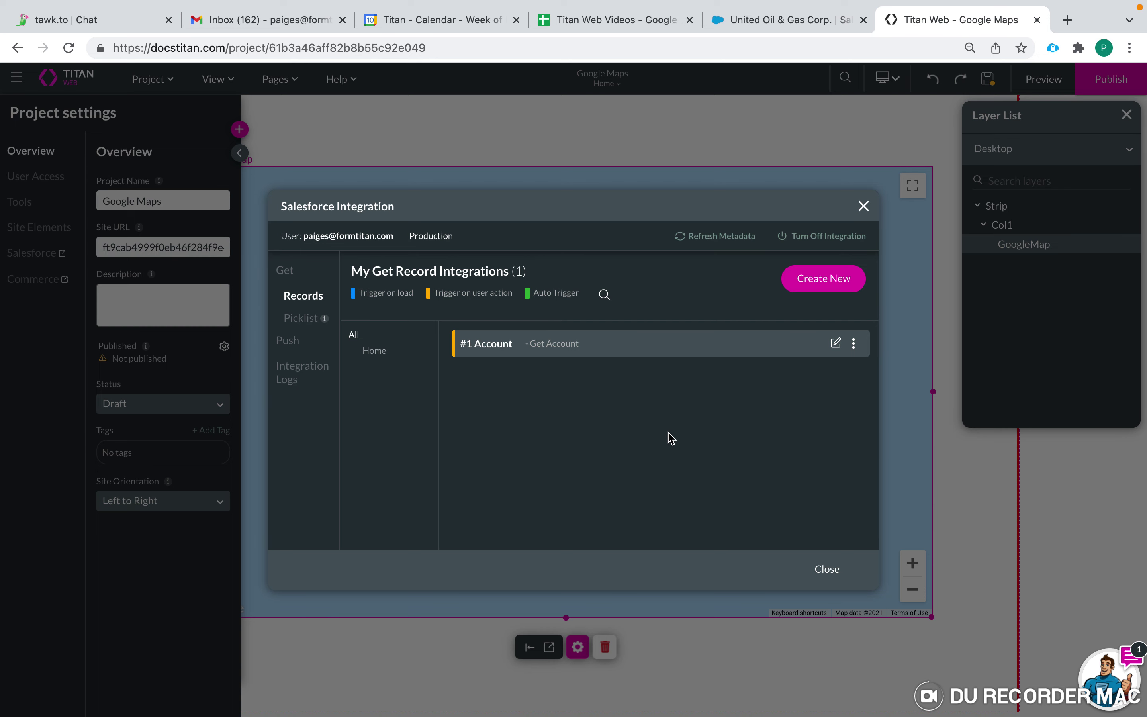
left_click(825, 290)
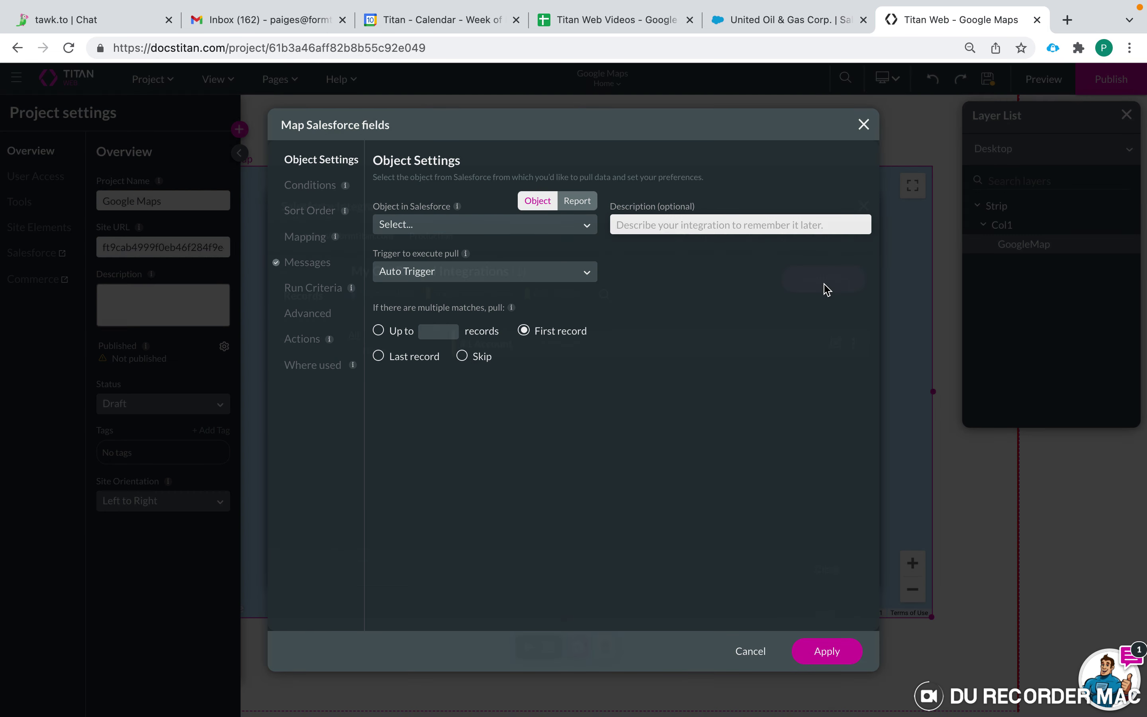
left_click(476, 225)
type("acco")
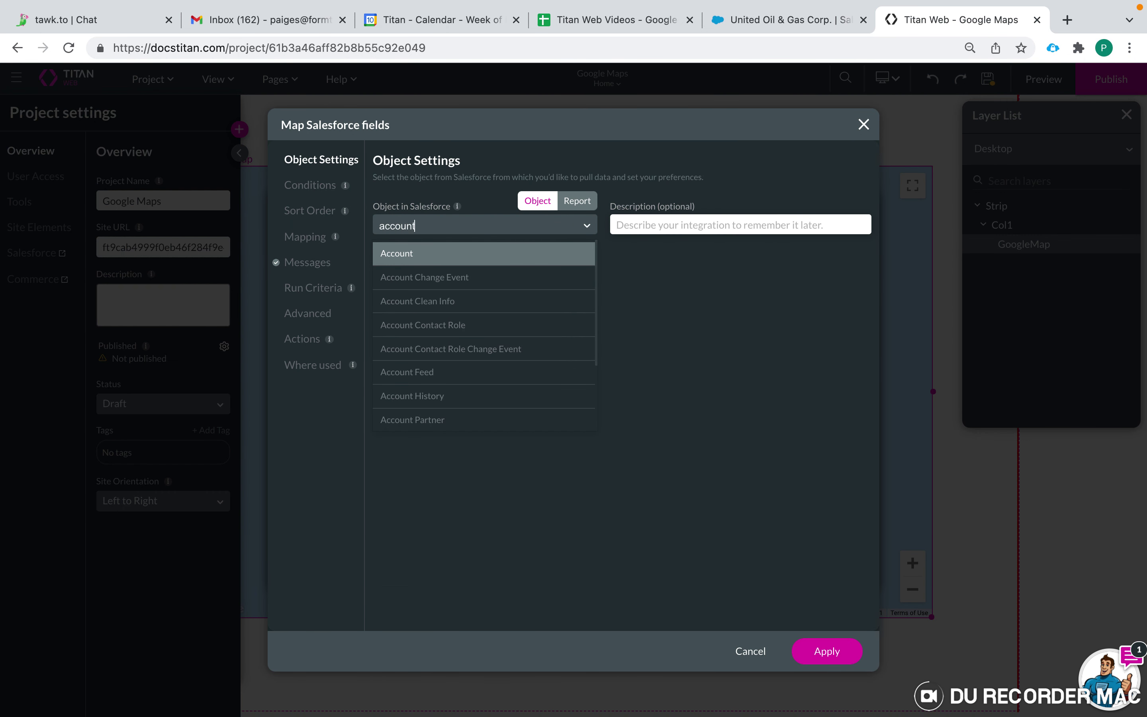
type("unt")
left_click(412, 256)
left_click(682, 229)
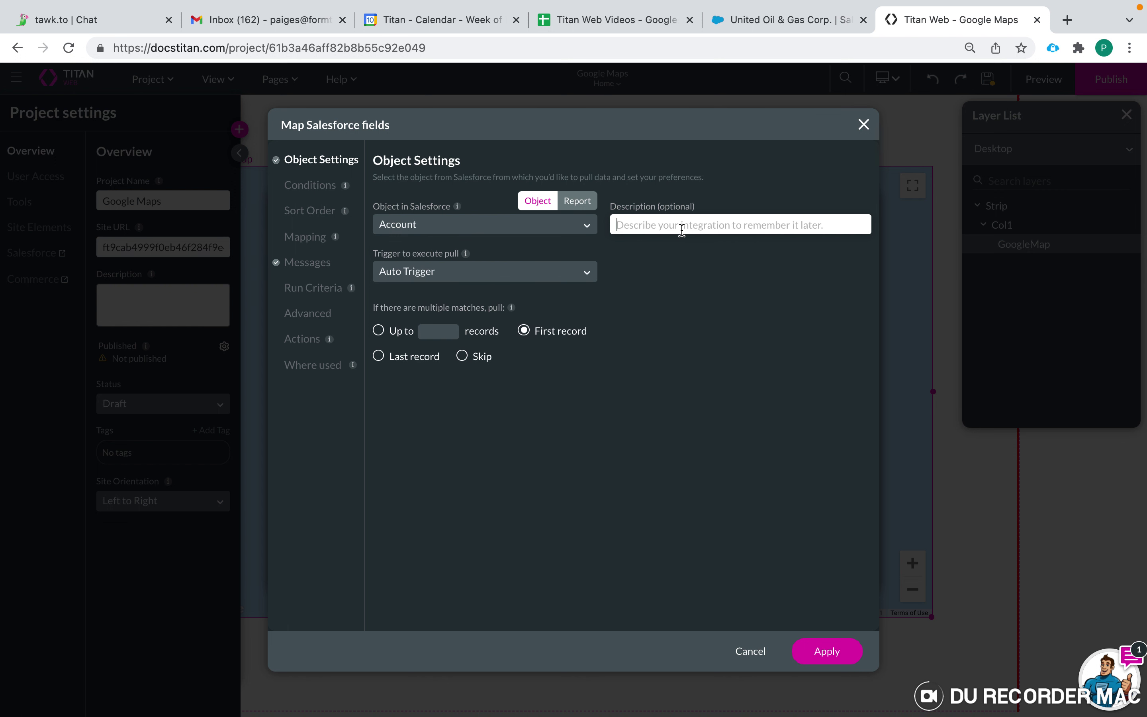
type("Get Accounts")
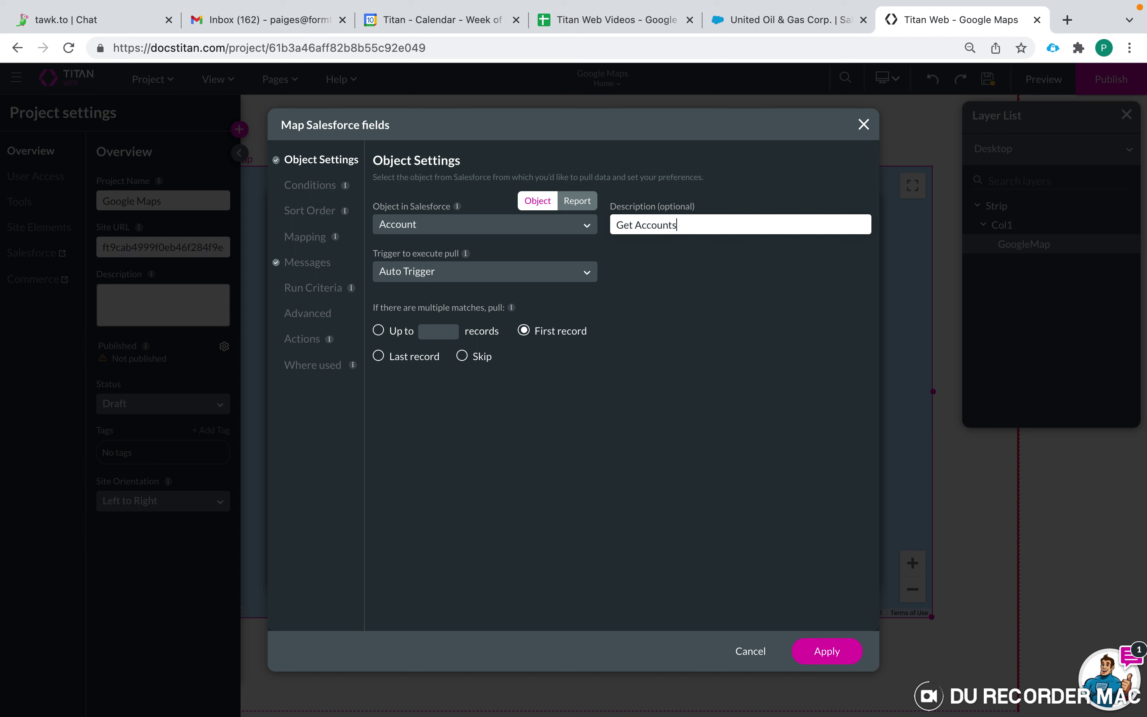
- Make the pull run on User action and fetch up to 7 records
left_click(548, 272)
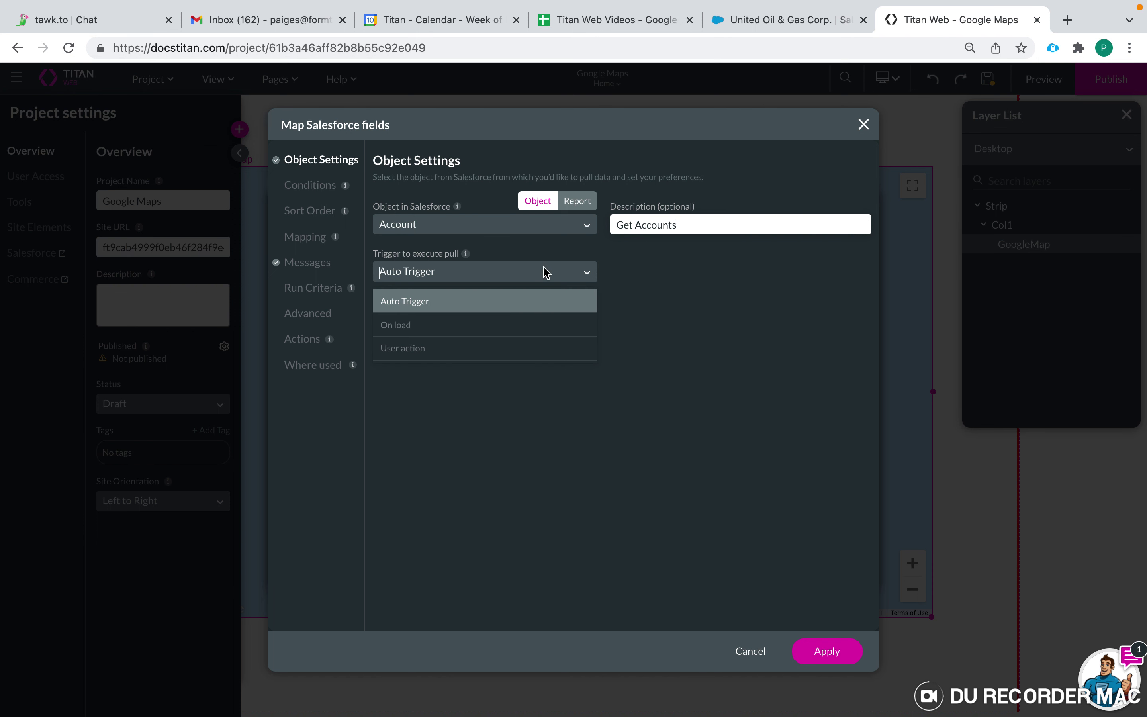
left_click(516, 349)
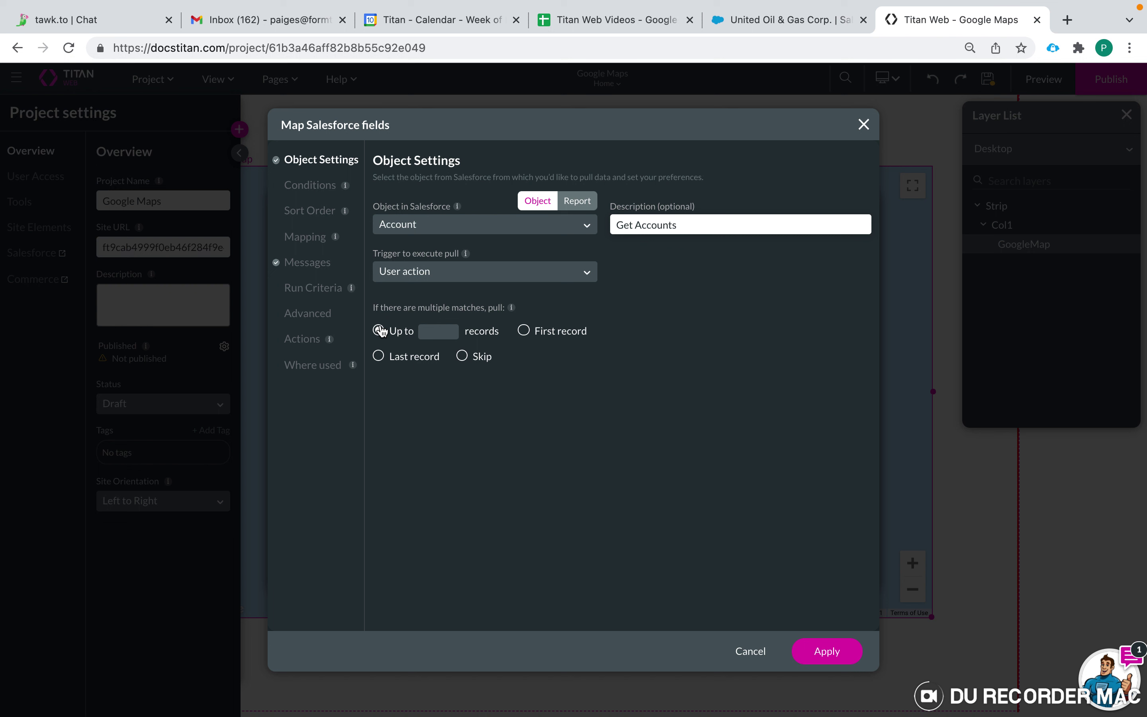
left_click(451, 329)
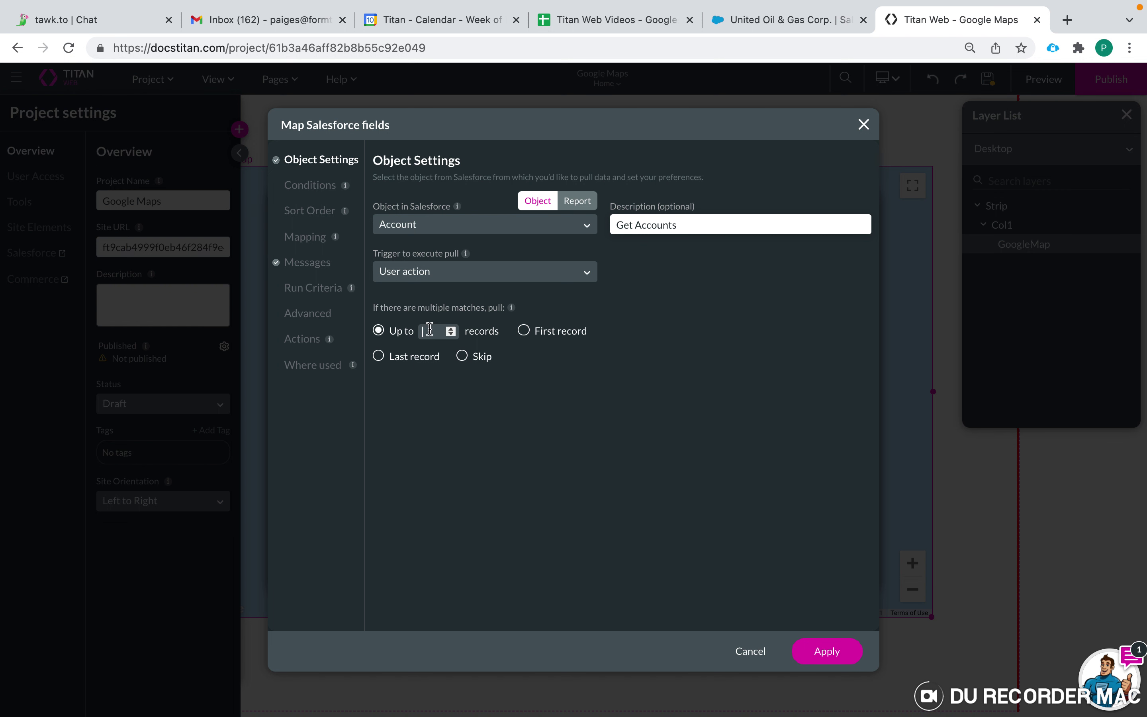
left_click(451, 329)
left_click(451, 329)
left_click(451, 329)
left_click(451, 329)
left_click(451, 335)
left_click(450, 336)
left_click(452, 335)
left_click(452, 334)
left_click(451, 335)
left_click(306, 188)
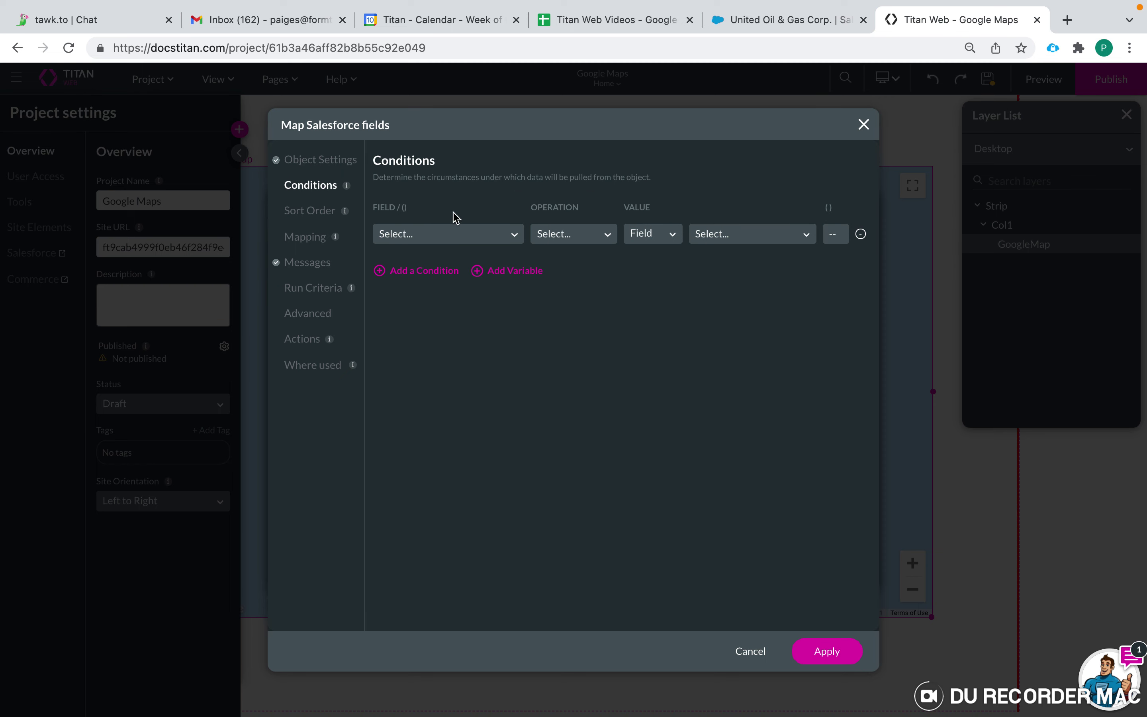
left_click(783, 21)
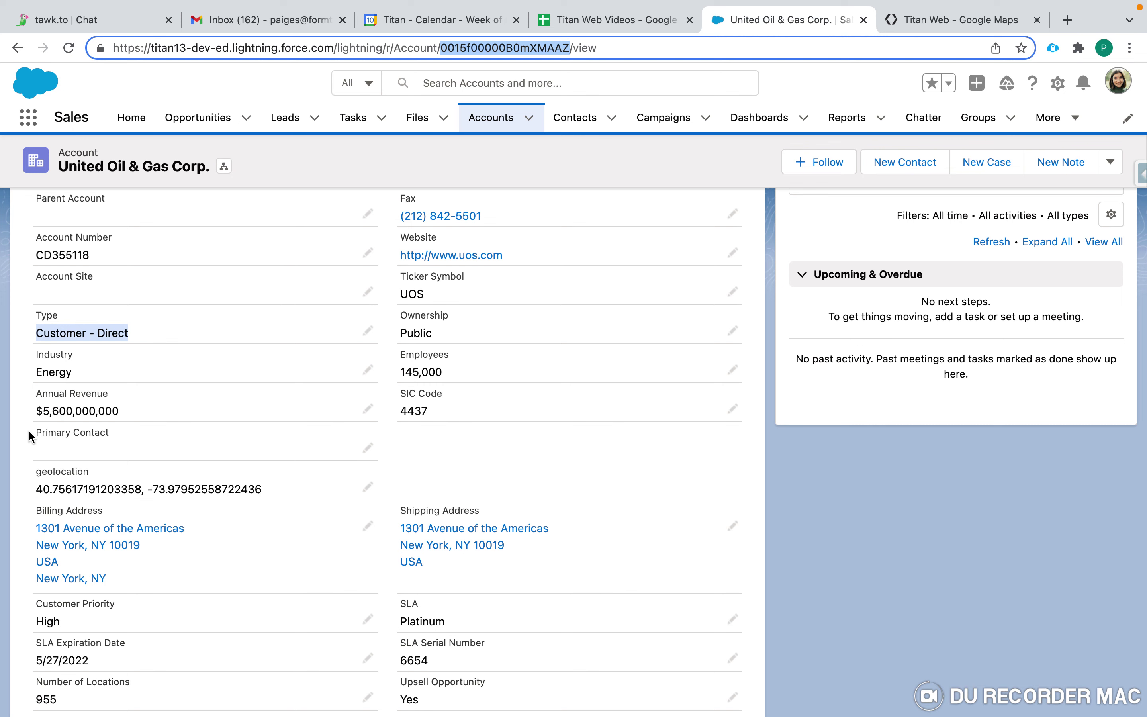
- Copy 'Customer - Direct' from the United Oil & Gas Corp. Type field
scroll(133, 396, "up", 1)
left_click(140, 368)
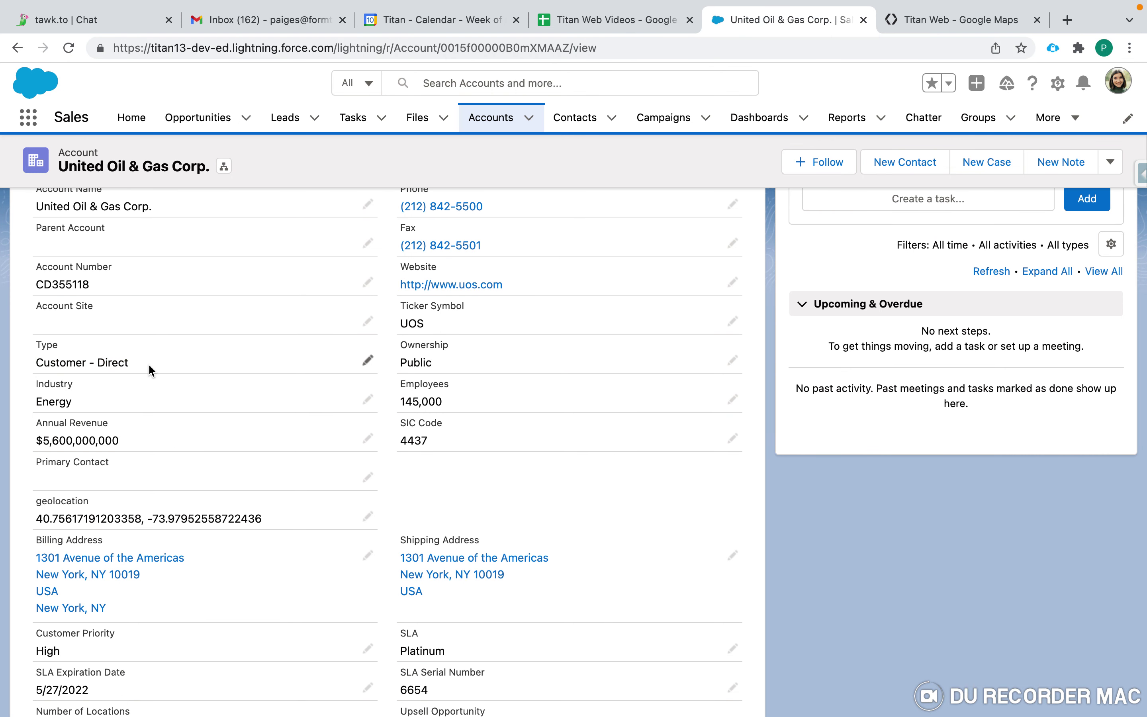
left_click_drag(137, 369, 33, 368)
key("super+c")
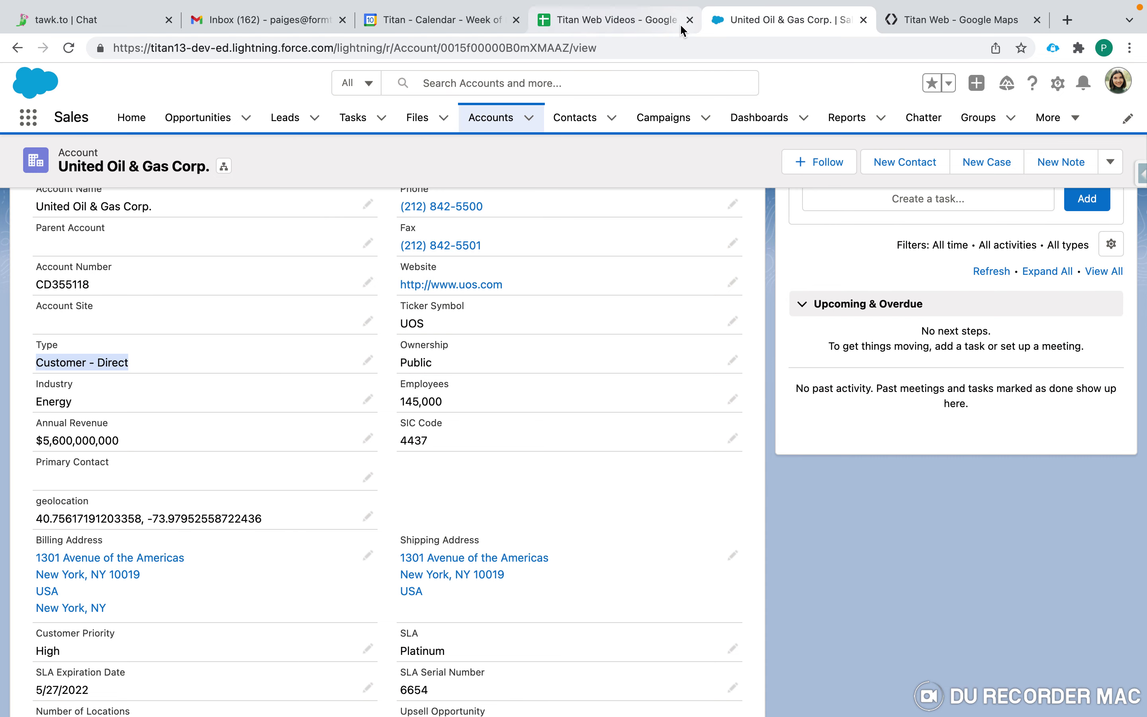
left_click(957, 19)
- Add the condition Account Type Equals static value 'Customer - Direct'
left_click(471, 241)
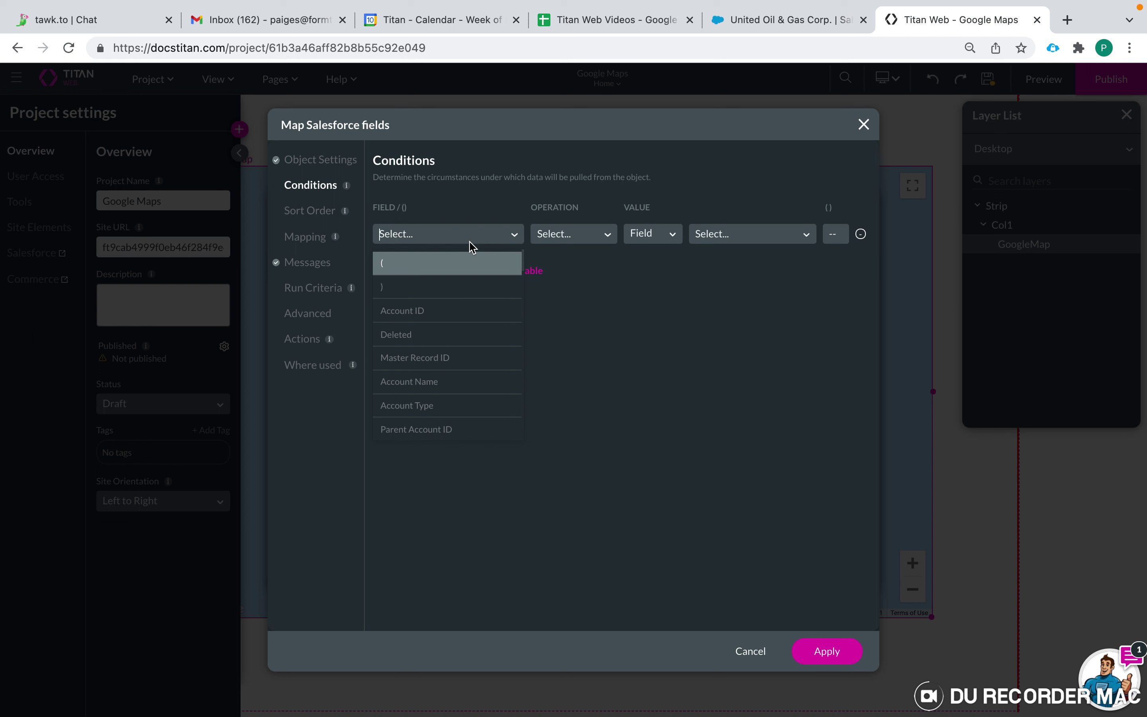
type("acco")
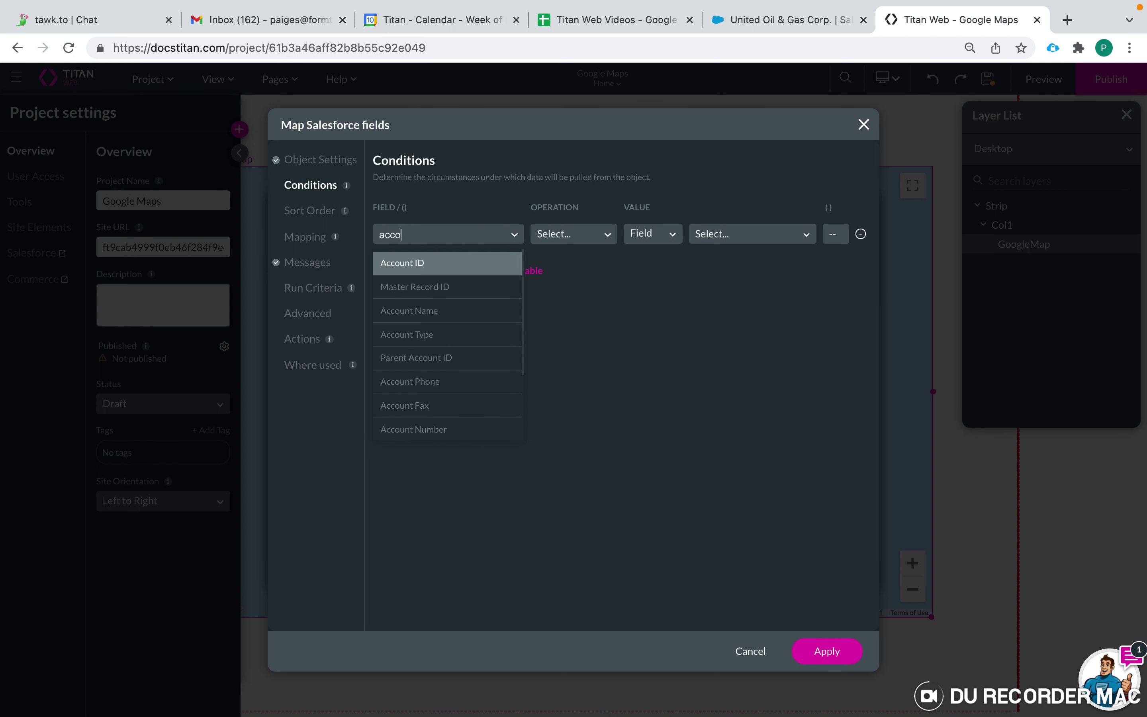
left_click(461, 334)
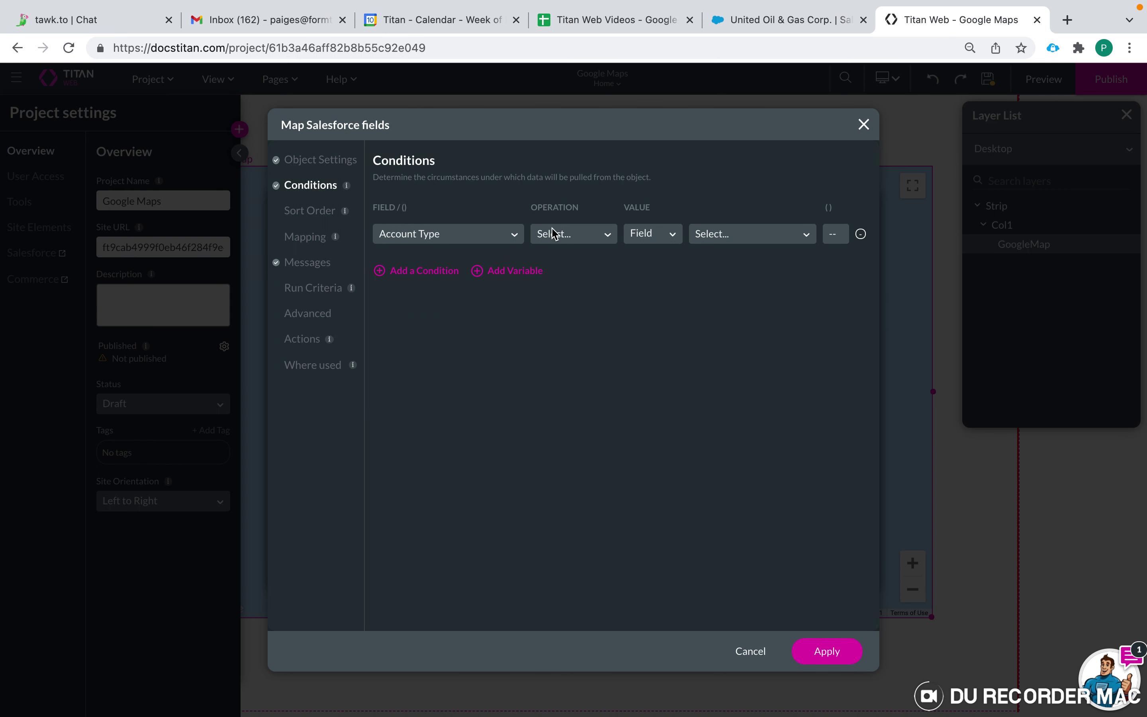
left_click(558, 234)
left_click(561, 286)
left_click(656, 233)
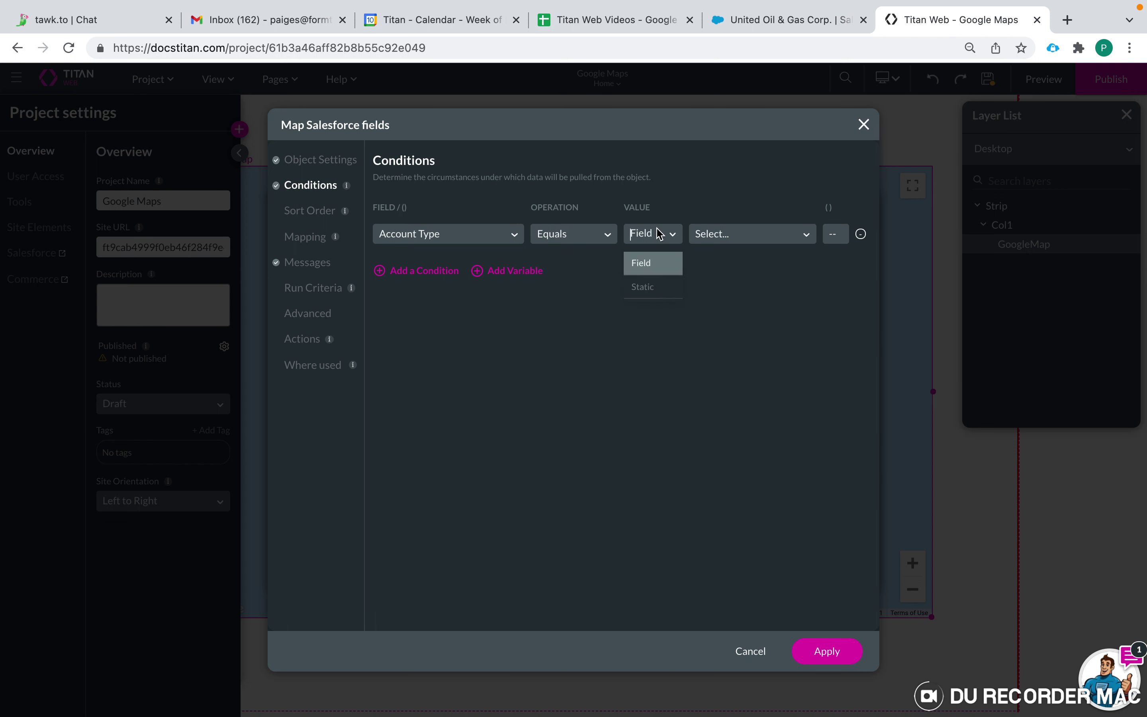
left_click(654, 289)
key("super+v")
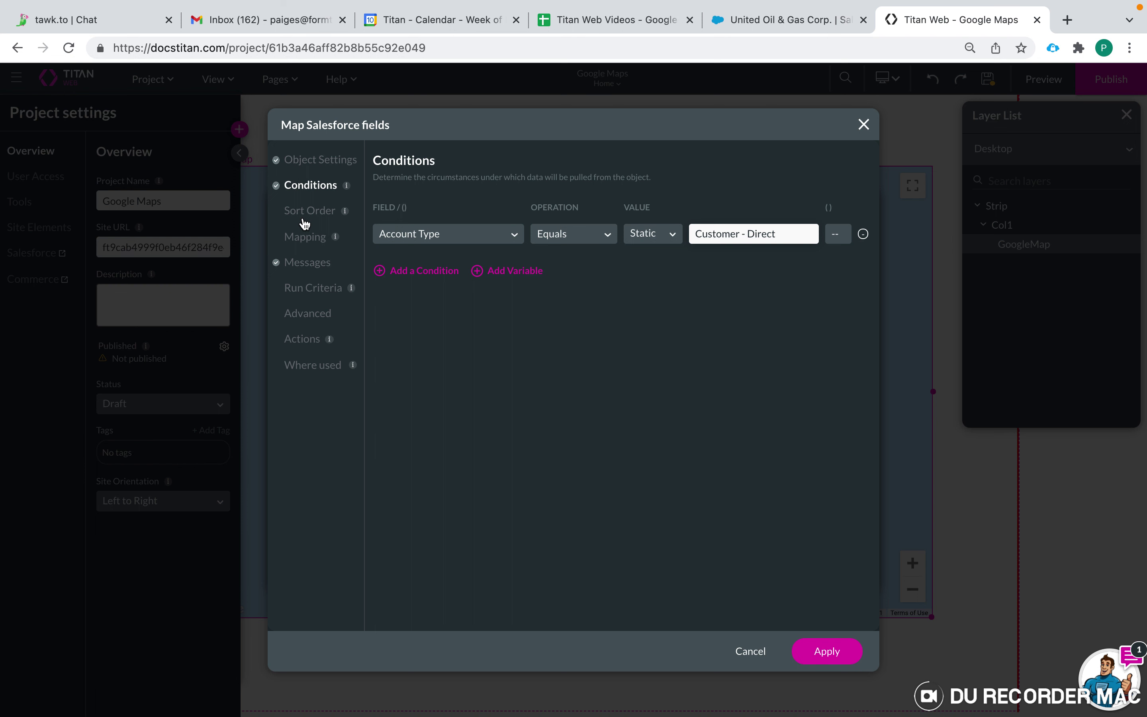
left_click(305, 236)
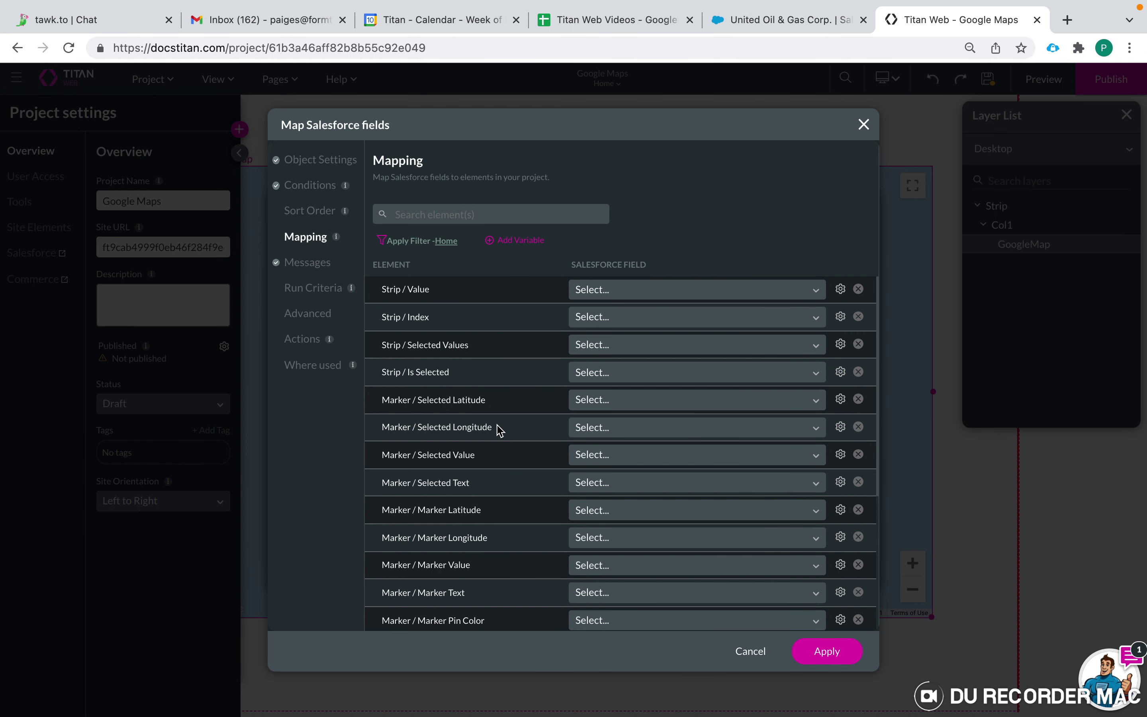
- Map the pin value to Account ID and pin latitude to geolocation (Latitude)
scroll(499, 429, "down", 5)
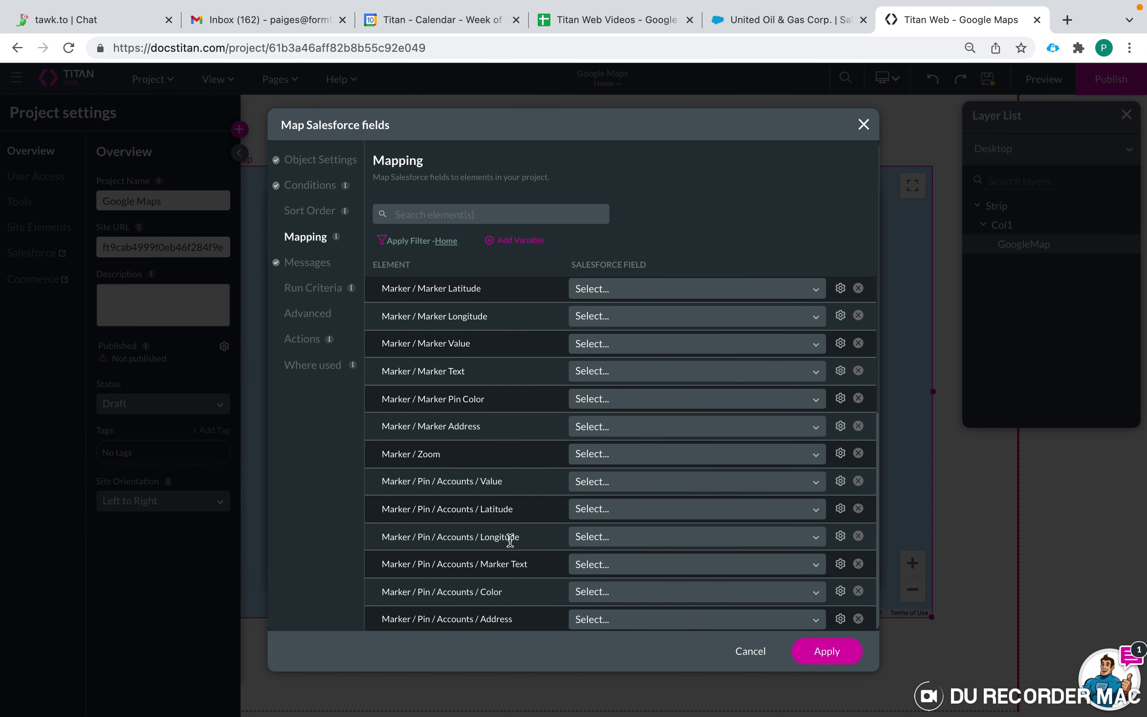
scroll(487, 450, "up", 2)
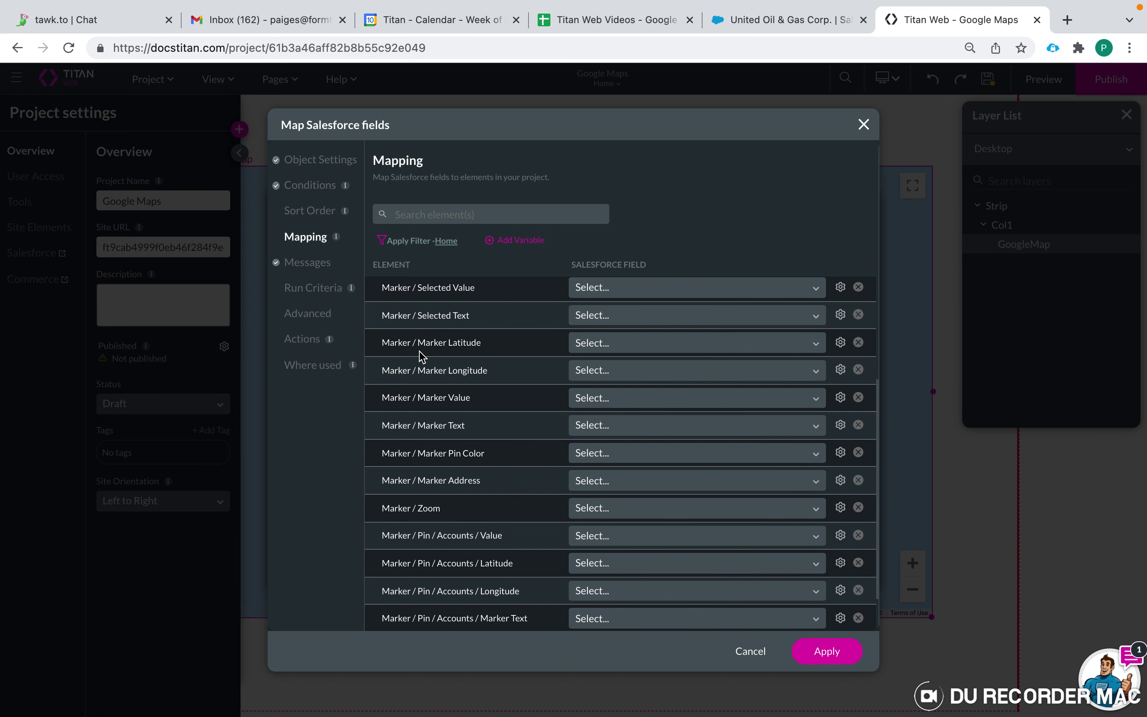
scroll(444, 421, "down", 2)
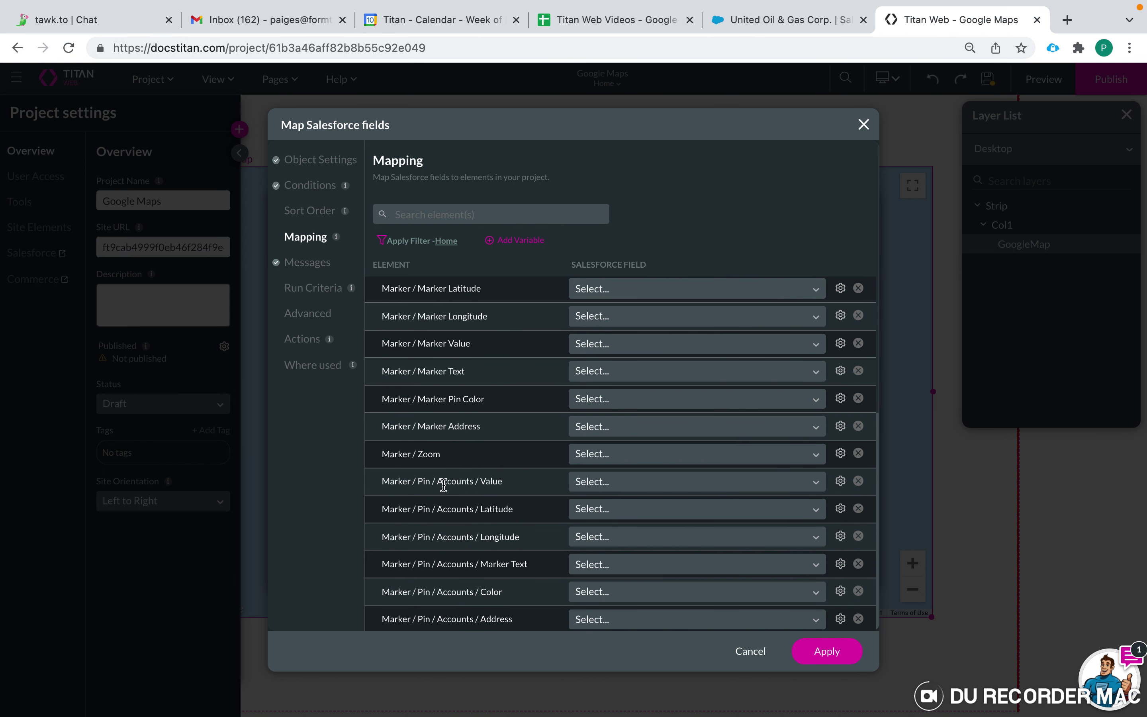
left_click_drag(443, 482, 469, 482)
left_click(483, 482)
left_click_drag(483, 482, 505, 487)
left_click(606, 487)
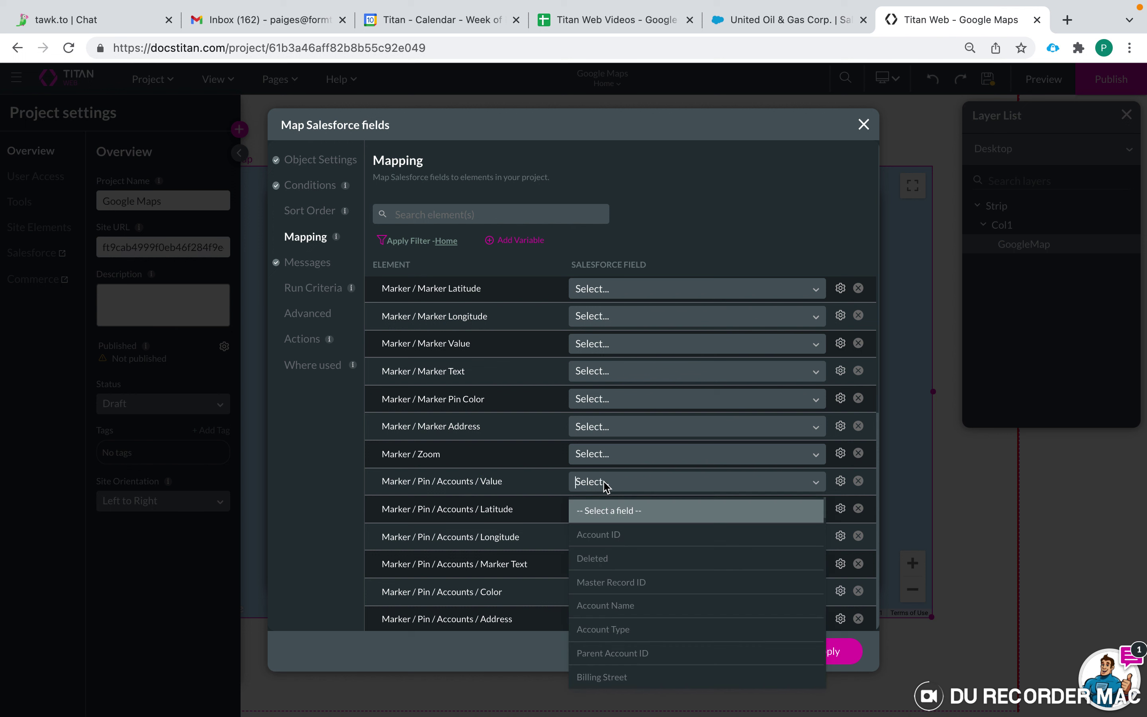
left_click(609, 534)
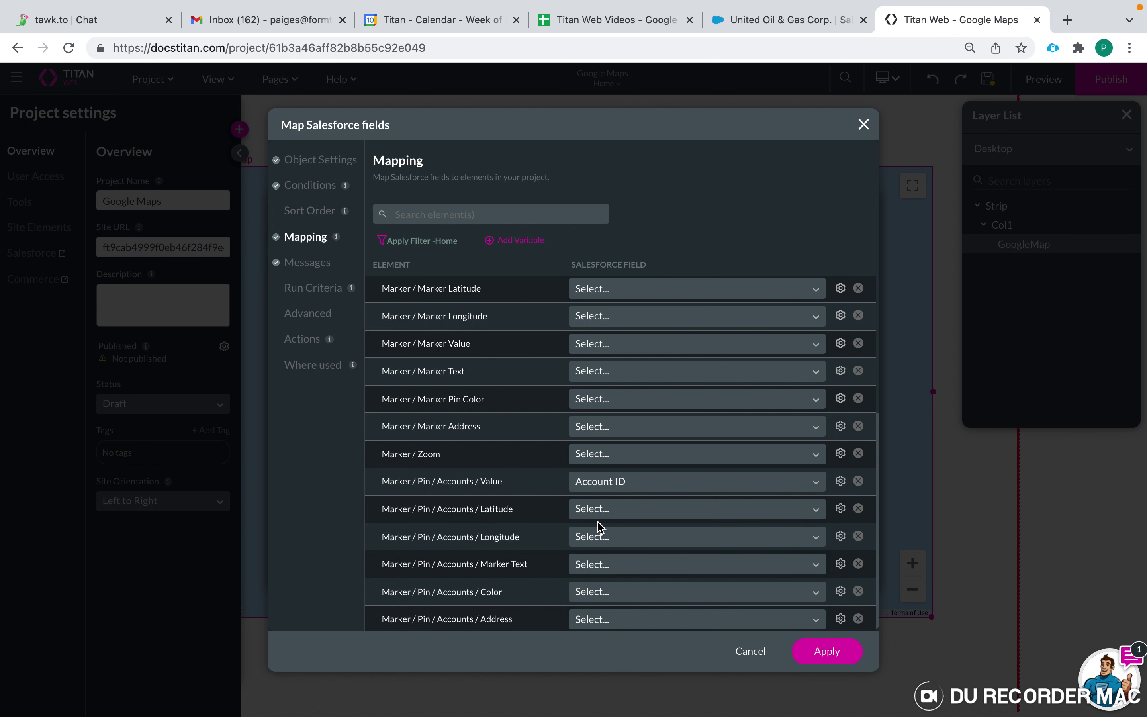
left_click(605, 510)
type("locat")
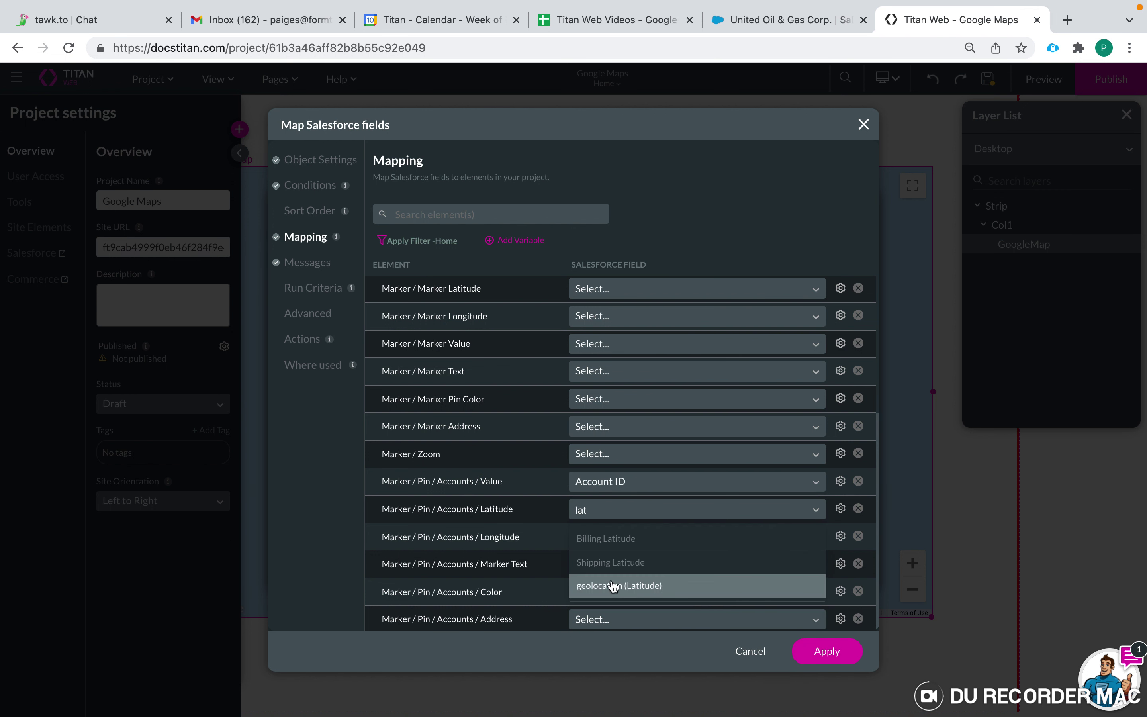
left_click(615, 586)
- Map pin longitude to geolocation (Longitude) and pin text to Account Name, then apply
left_click(621, 545)
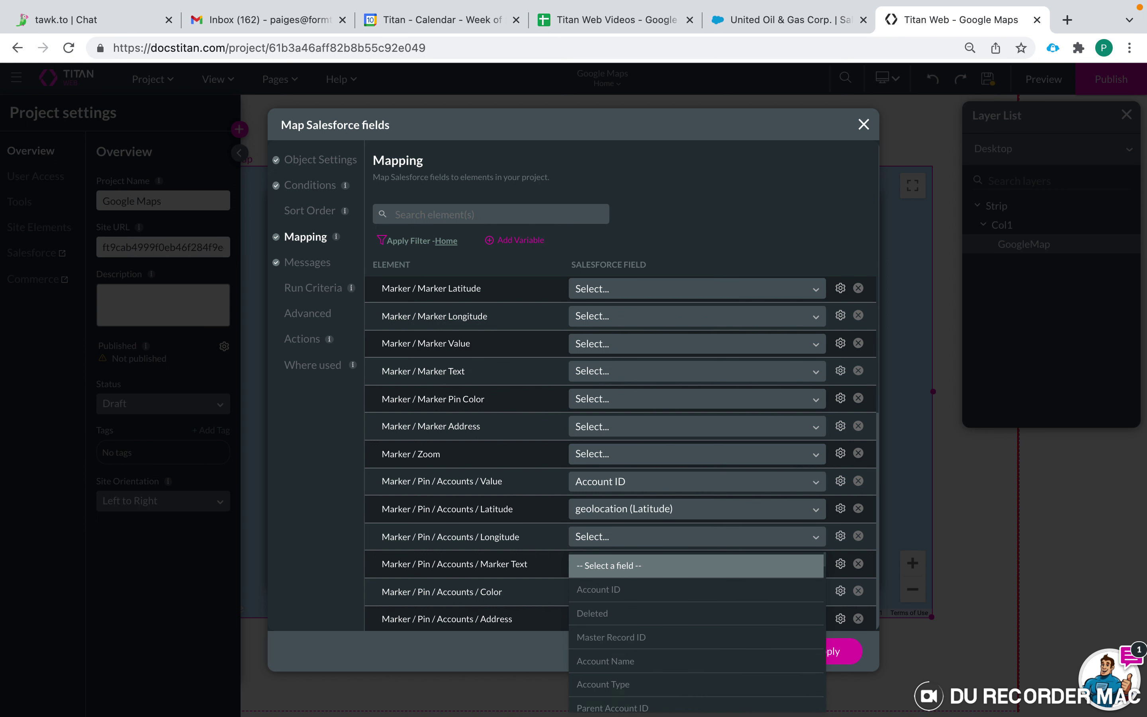
type("long")
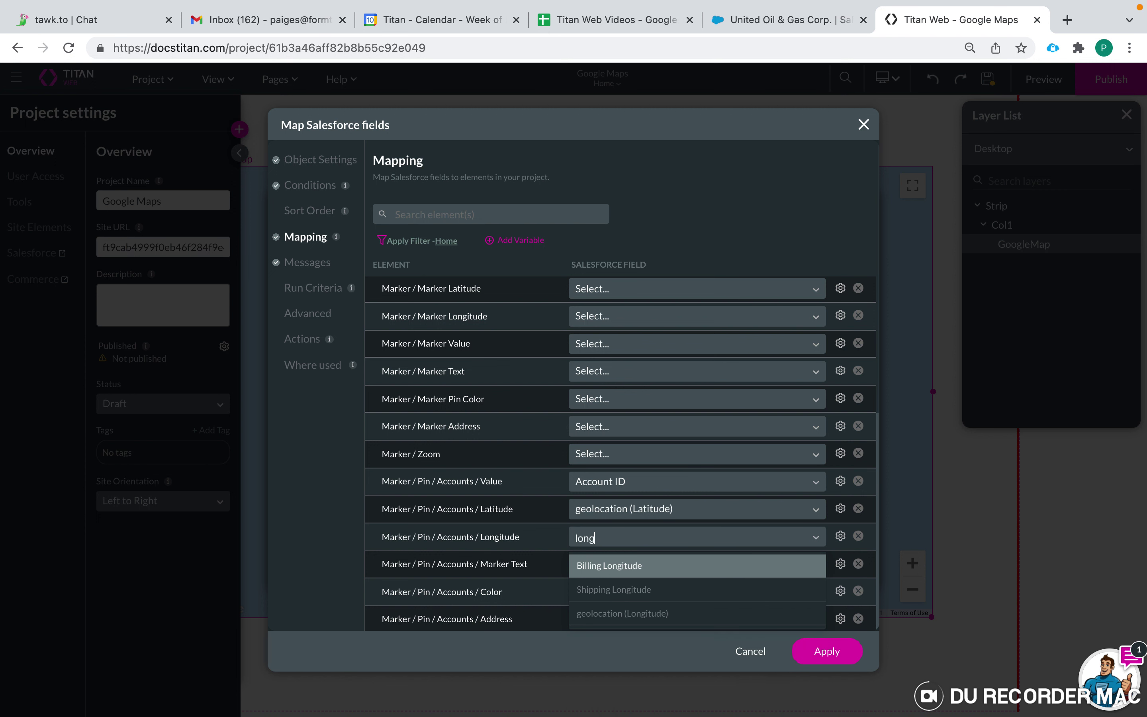
left_click(638, 614)
left_click(618, 566)
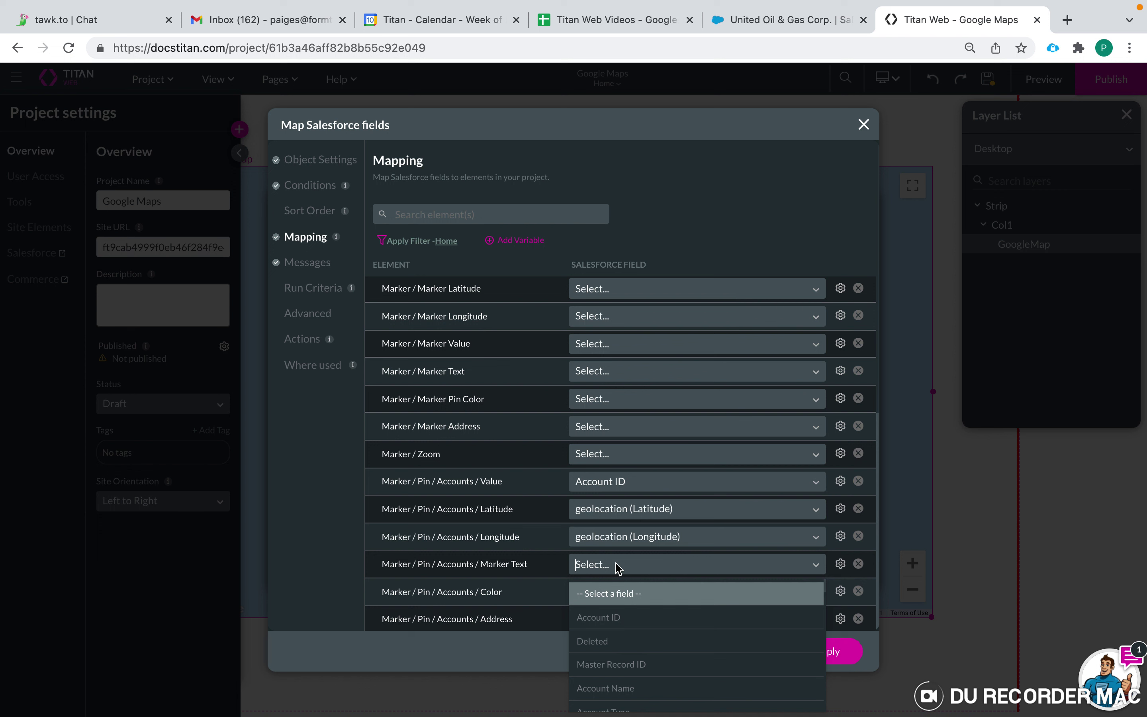
type("name")
left_click(606, 594)
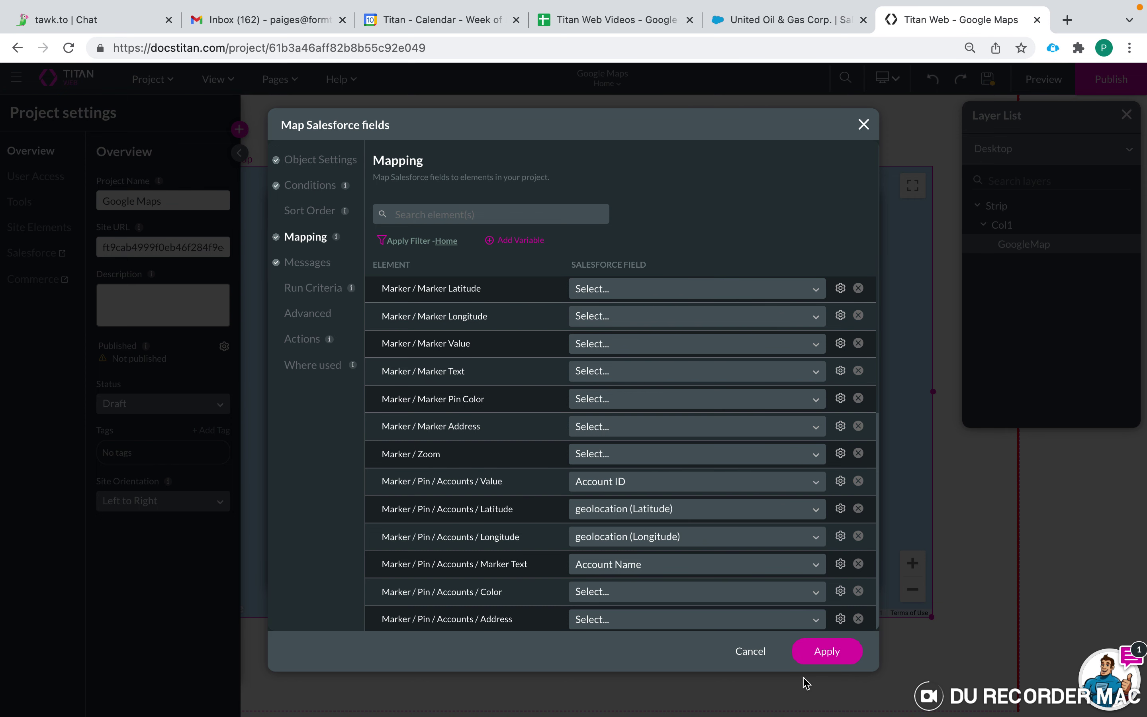
left_click(840, 661)
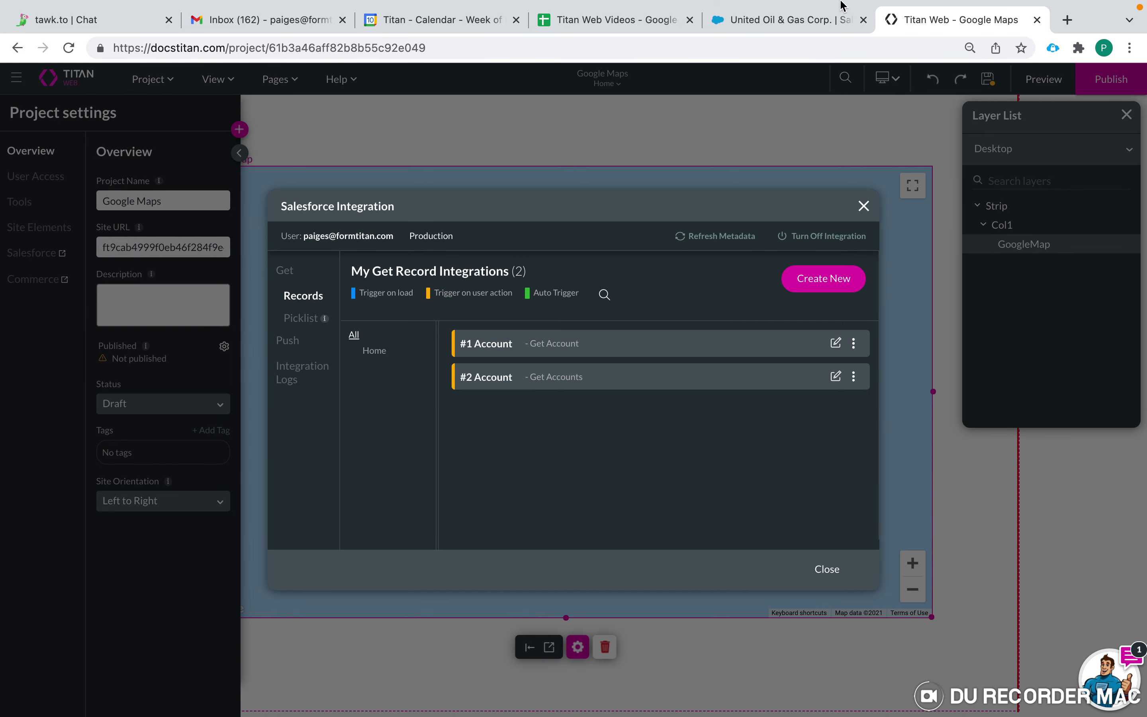
left_click(818, 18)
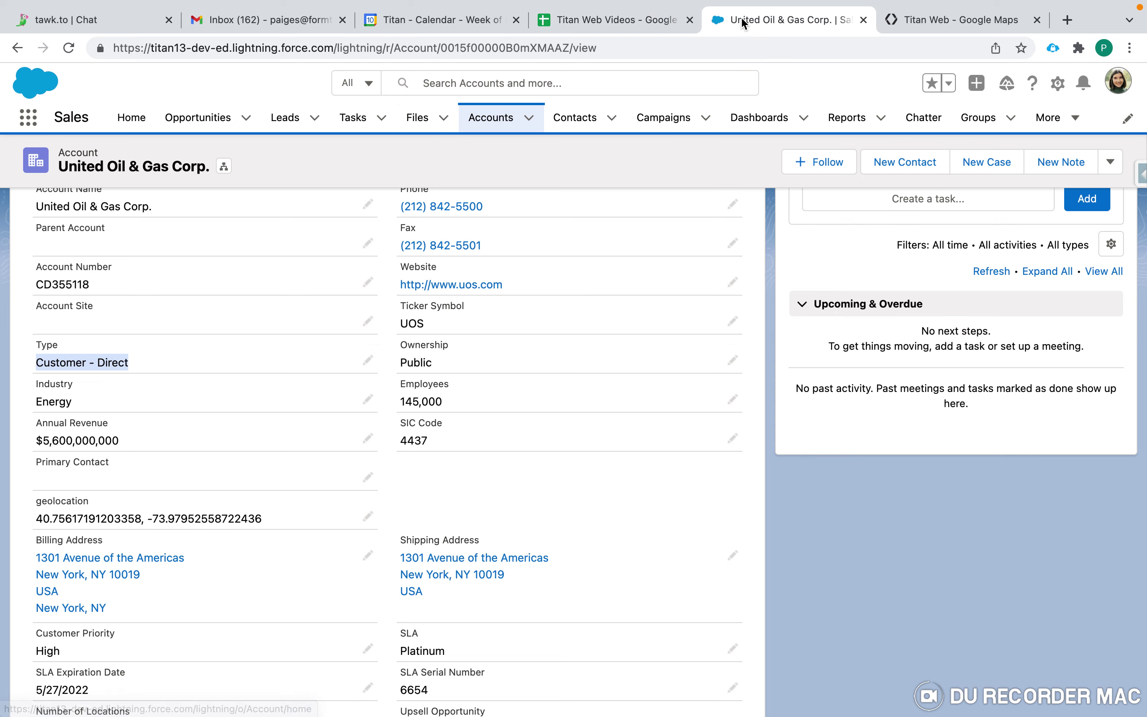
- Return to Titan Web, where #1 Account and #2 Account Get Accounts integrations are listed
left_click(960, 17)
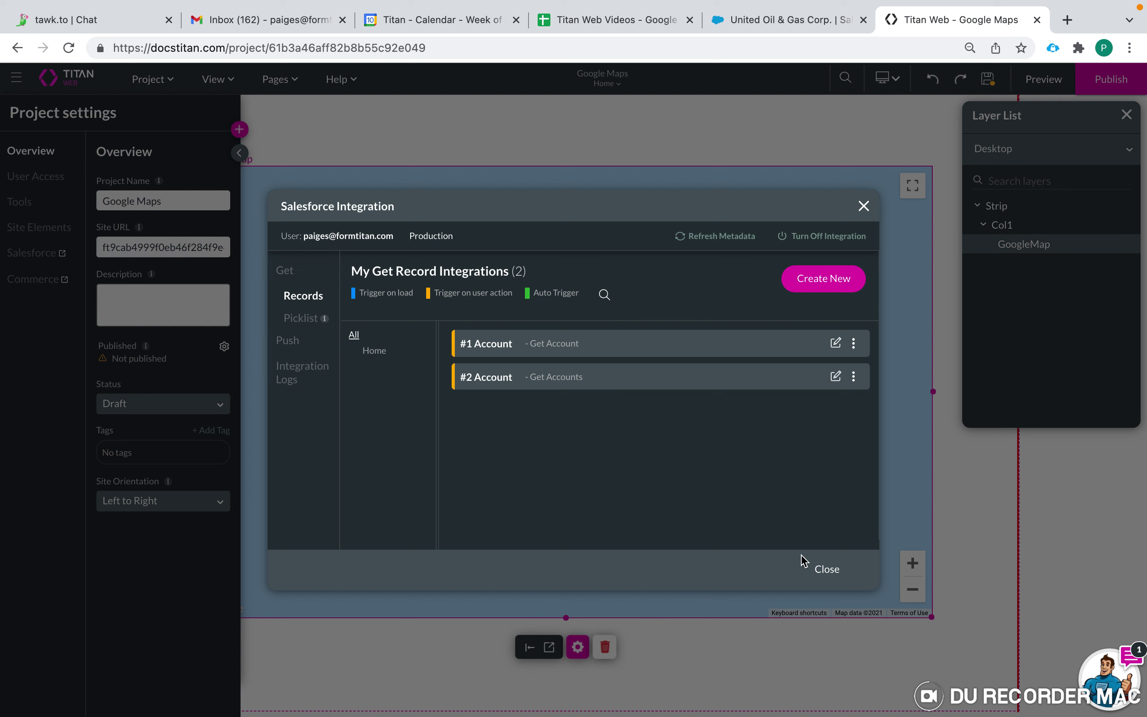
- Set the Home page's load actions to run Every Time
left_click(828, 571)
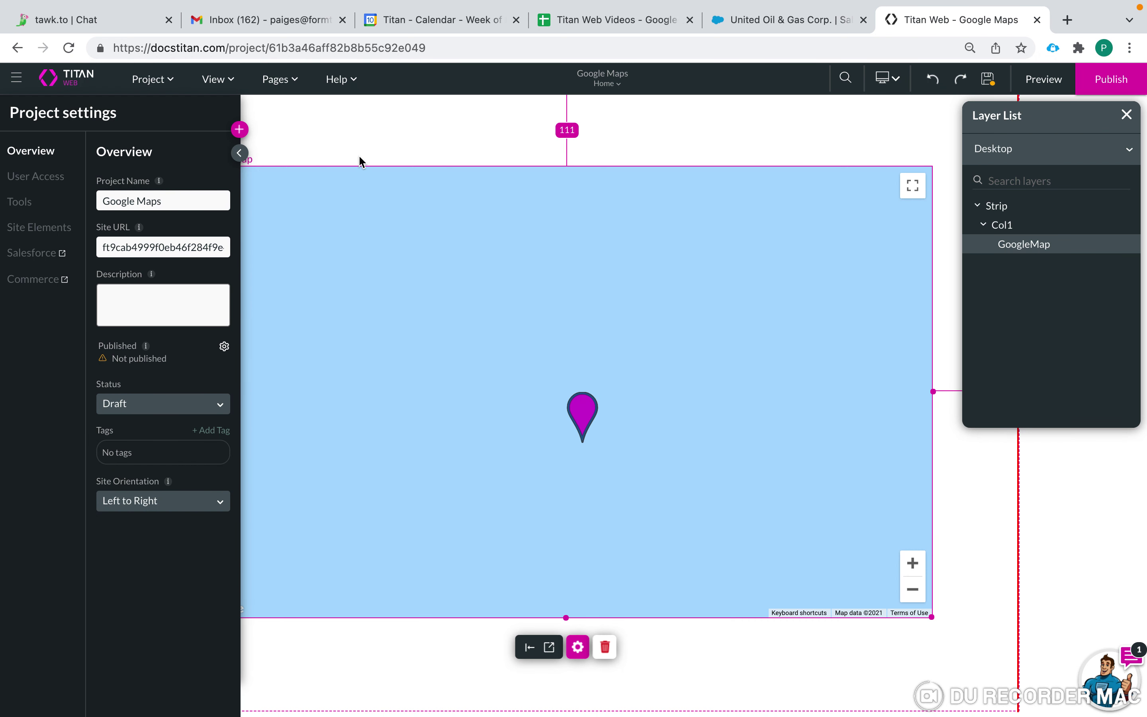
left_click(343, 151)
left_click(239, 153)
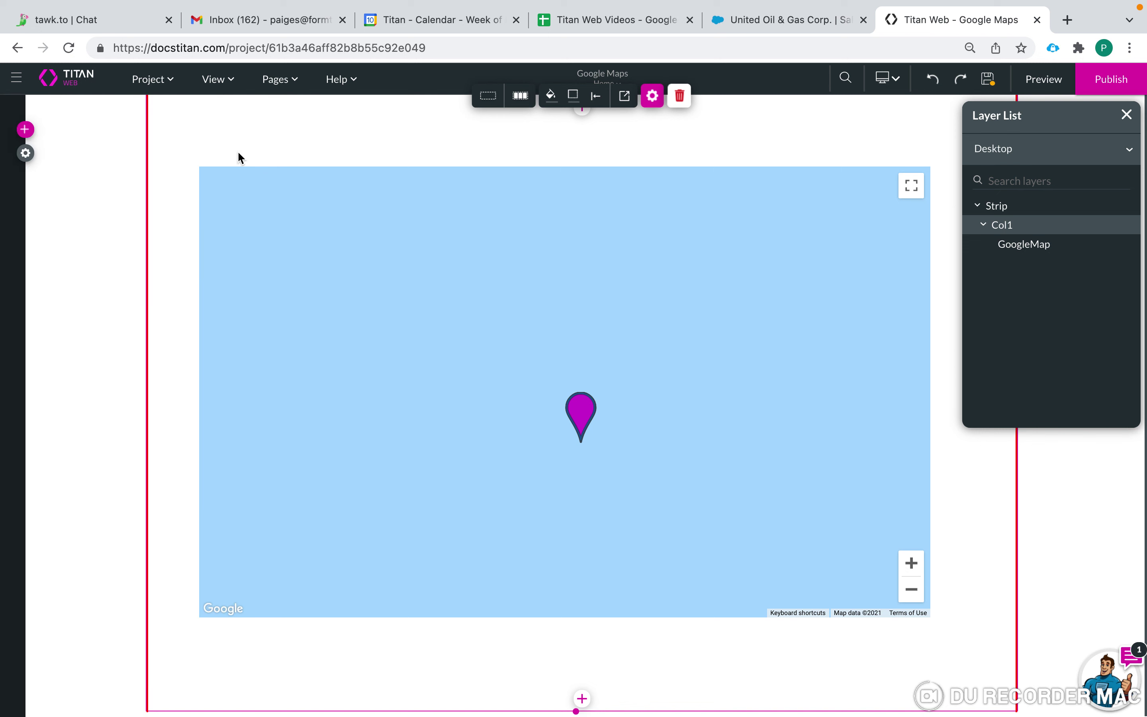
left_click(281, 79)
left_click(365, 110)
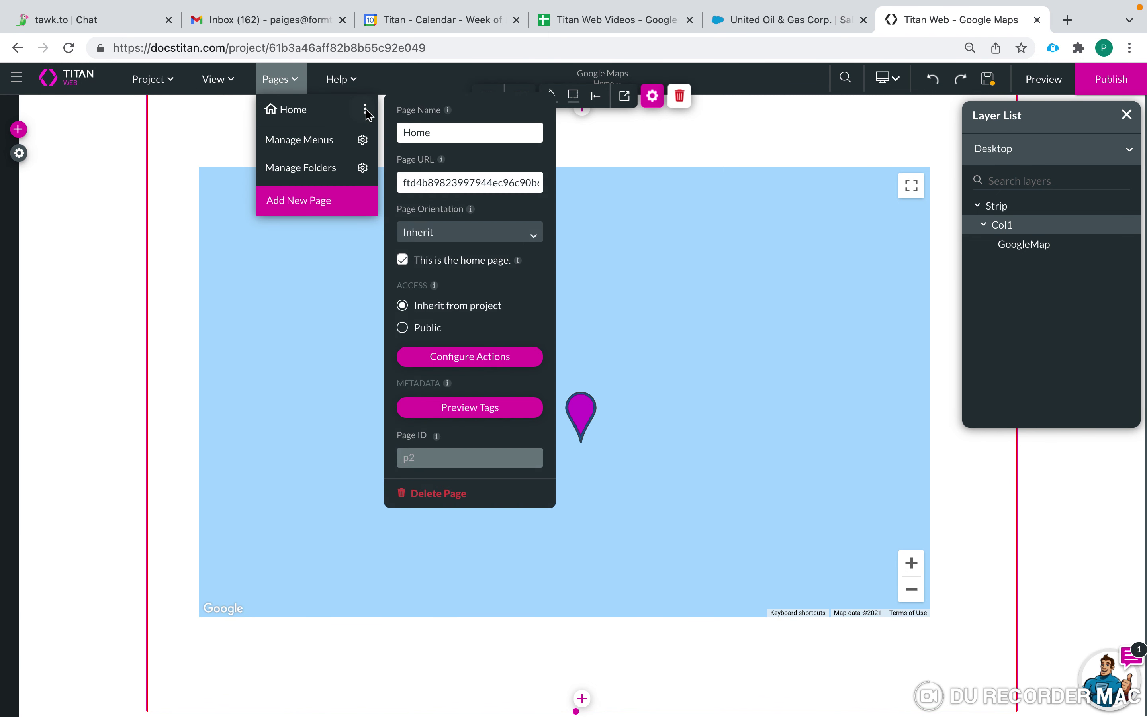
left_click(490, 358)
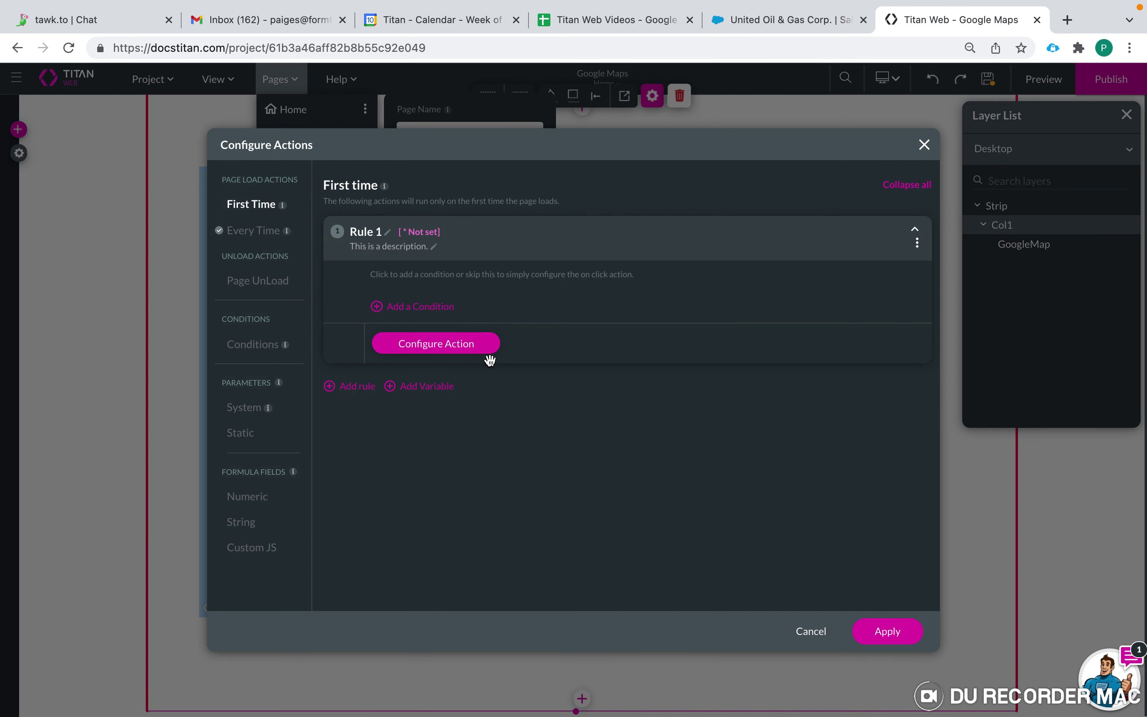
left_click(244, 231)
- Give Rule 1 a Salesforce action running the #2 Account Get Accounts process
left_click(447, 352)
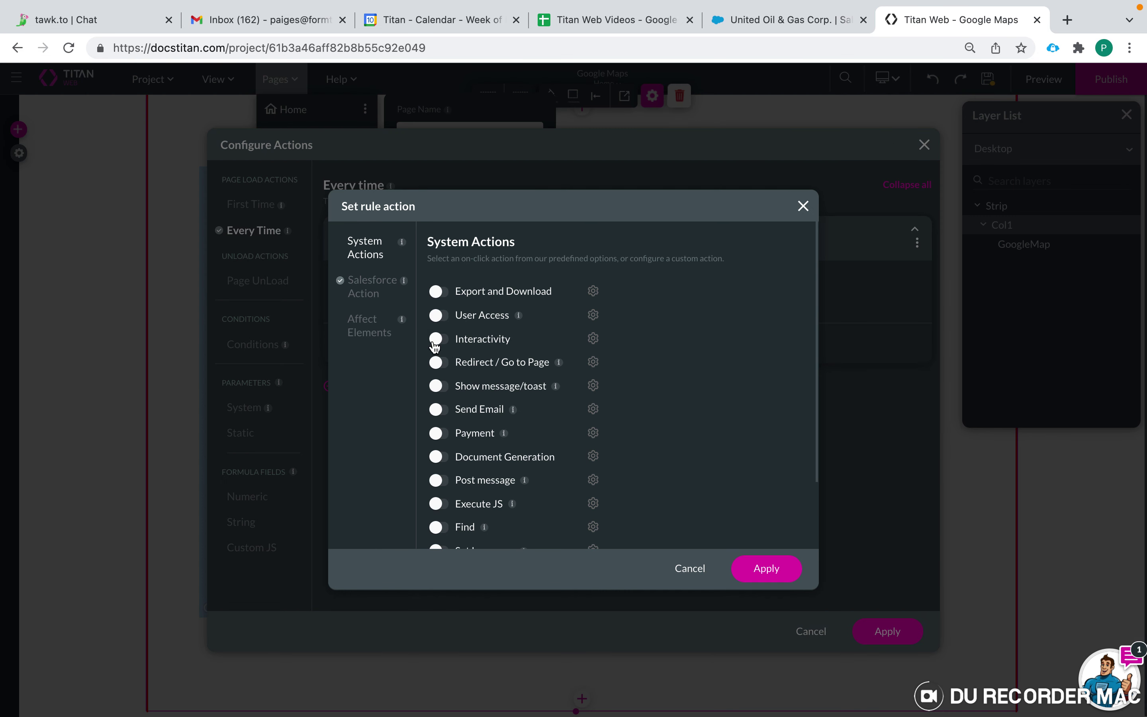
left_click(369, 287)
left_click(486, 307)
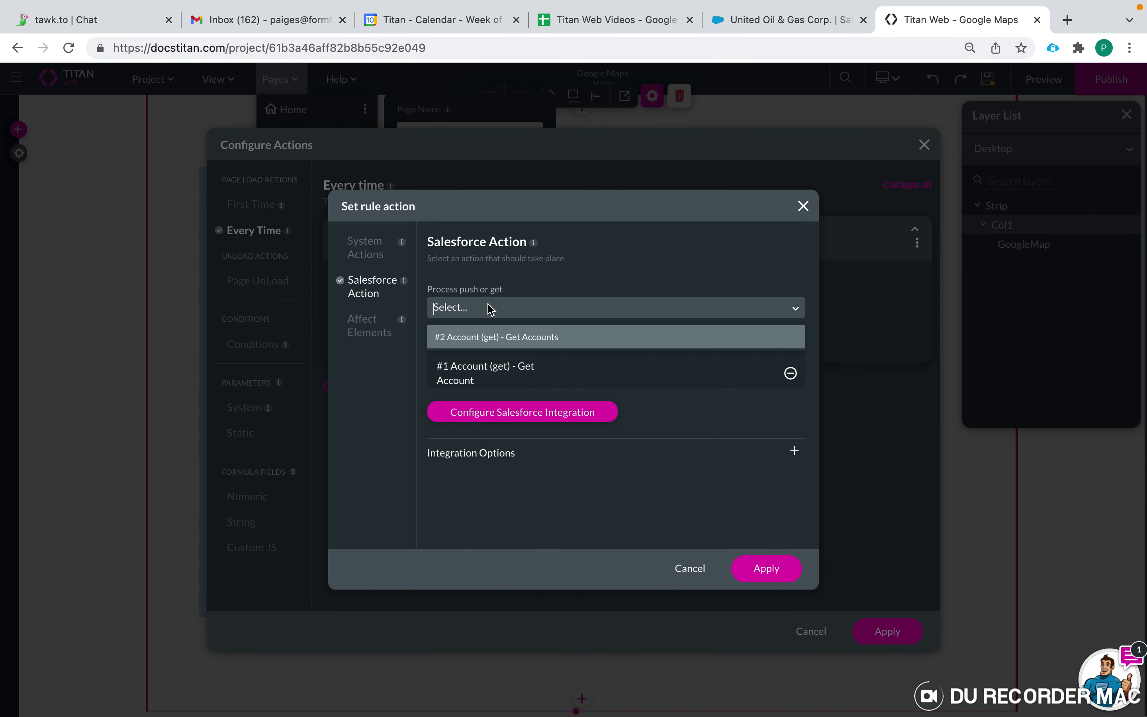
left_click(503, 344)
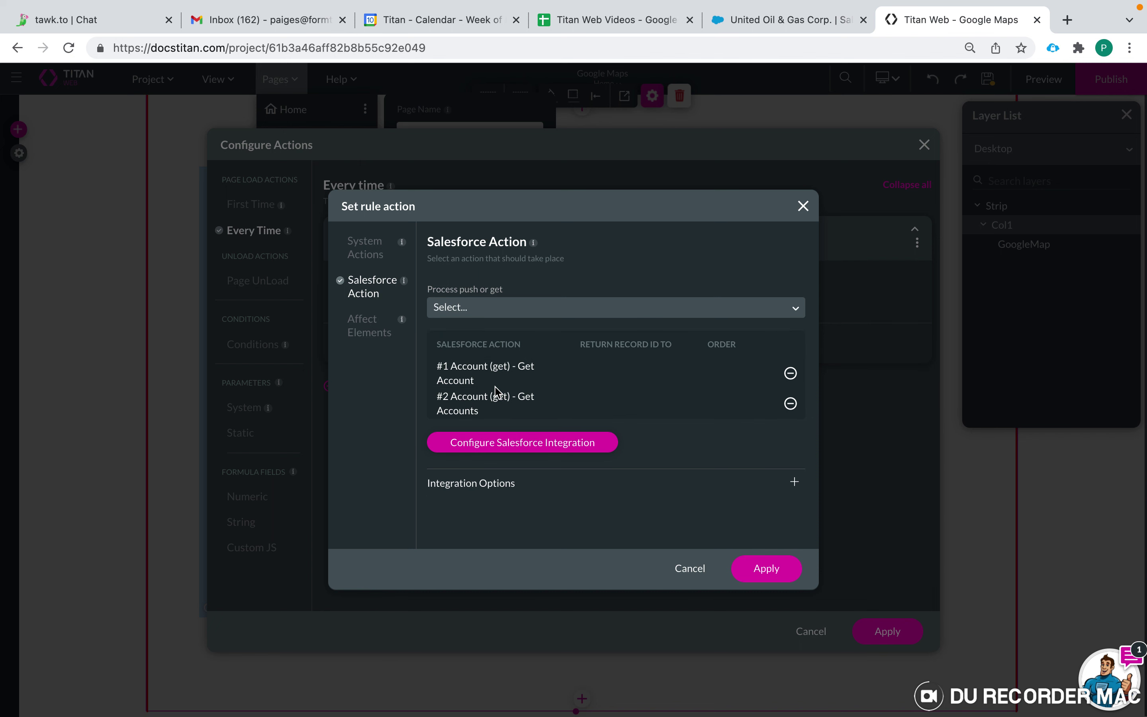
left_click(770, 572)
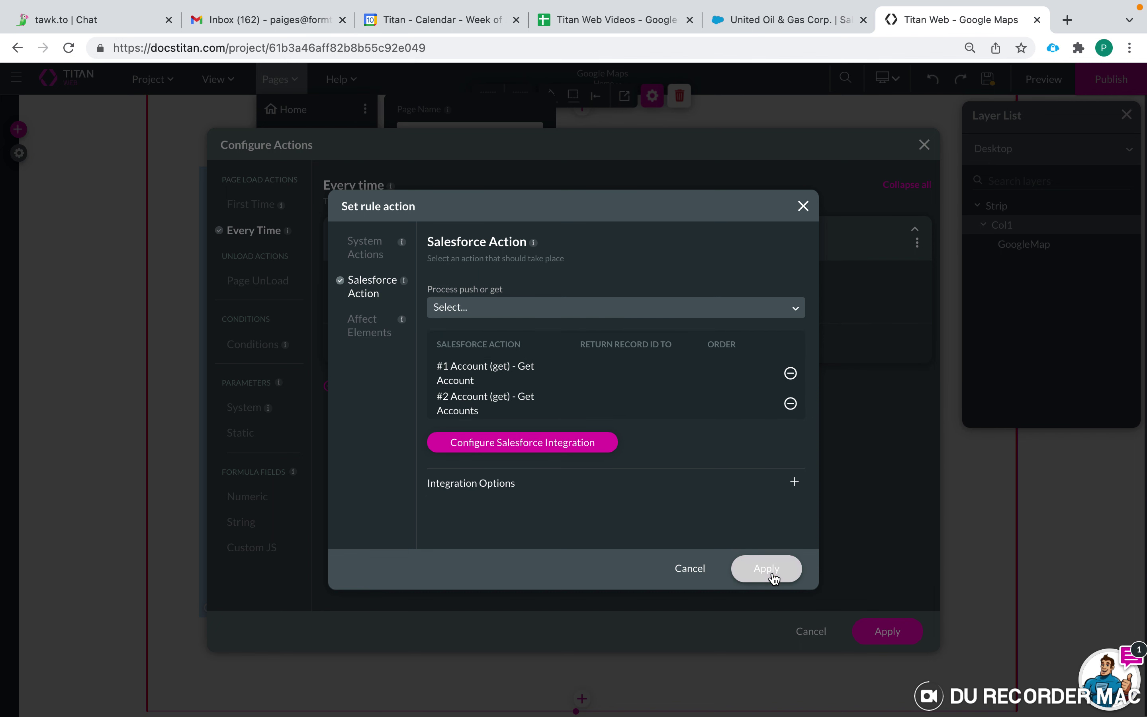
- Apply the page load actions, close the Home page settings and save the project
left_click(868, 629)
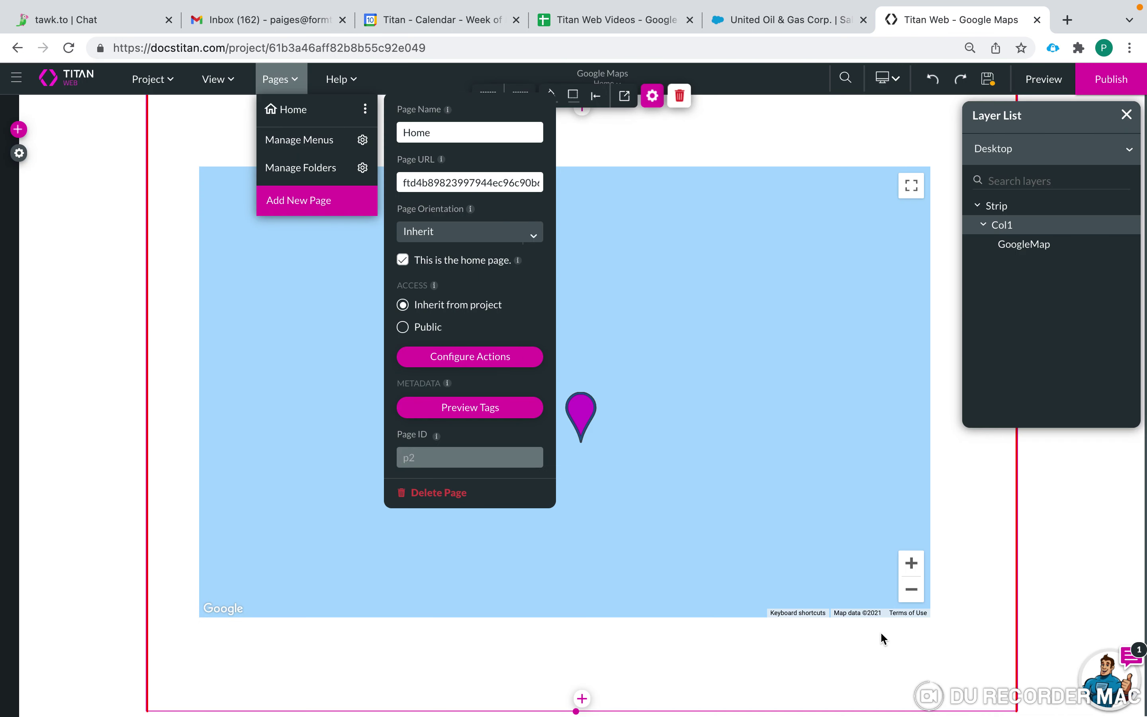
left_click(987, 90)
left_click(988, 82)
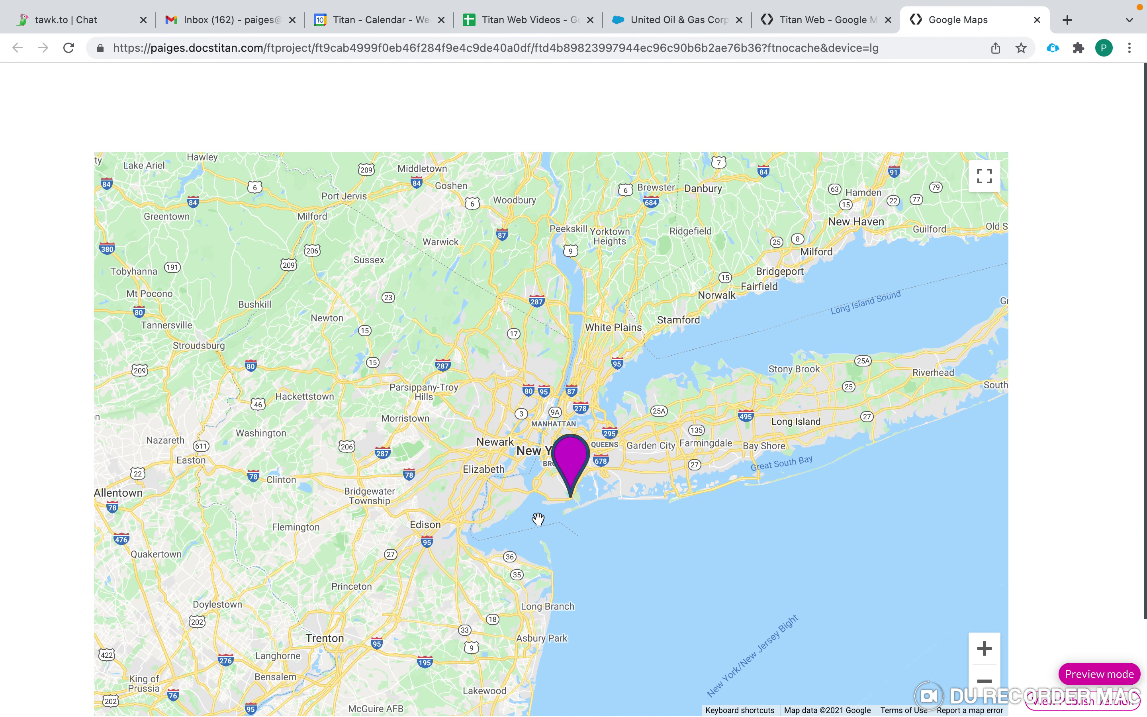
- Zoom toward Manhattan and check the purple pin's 'Hi Titans.' popup twice
left_click(984, 657)
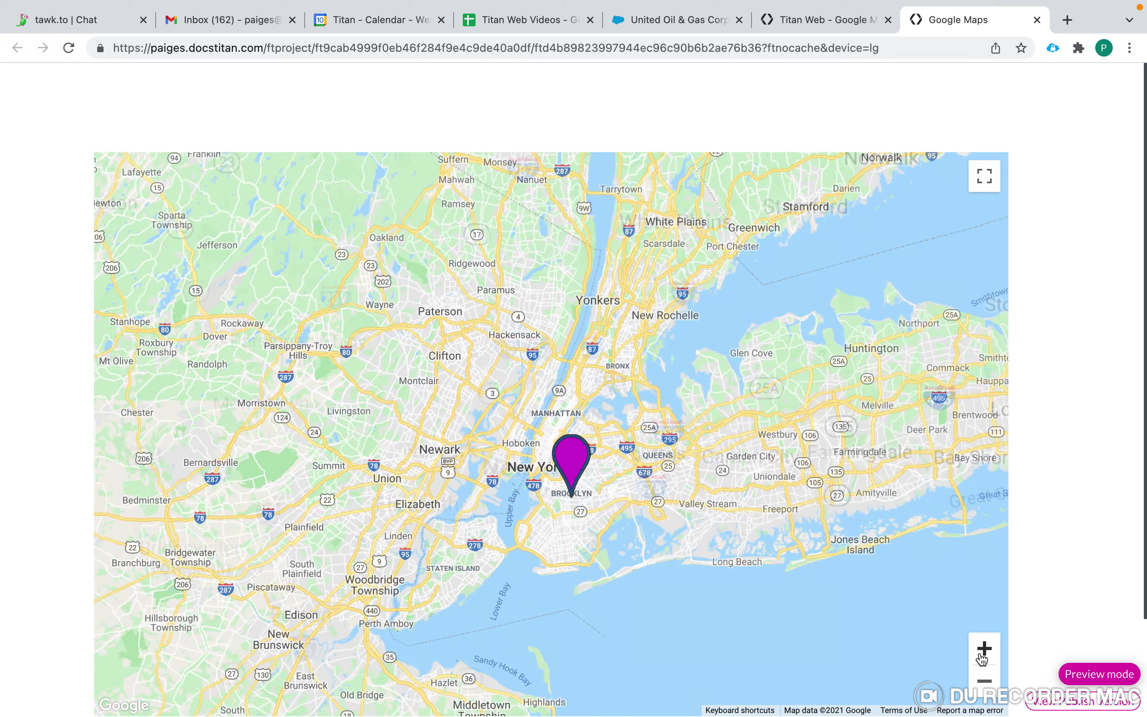
left_click(983, 657)
left_click(983, 658)
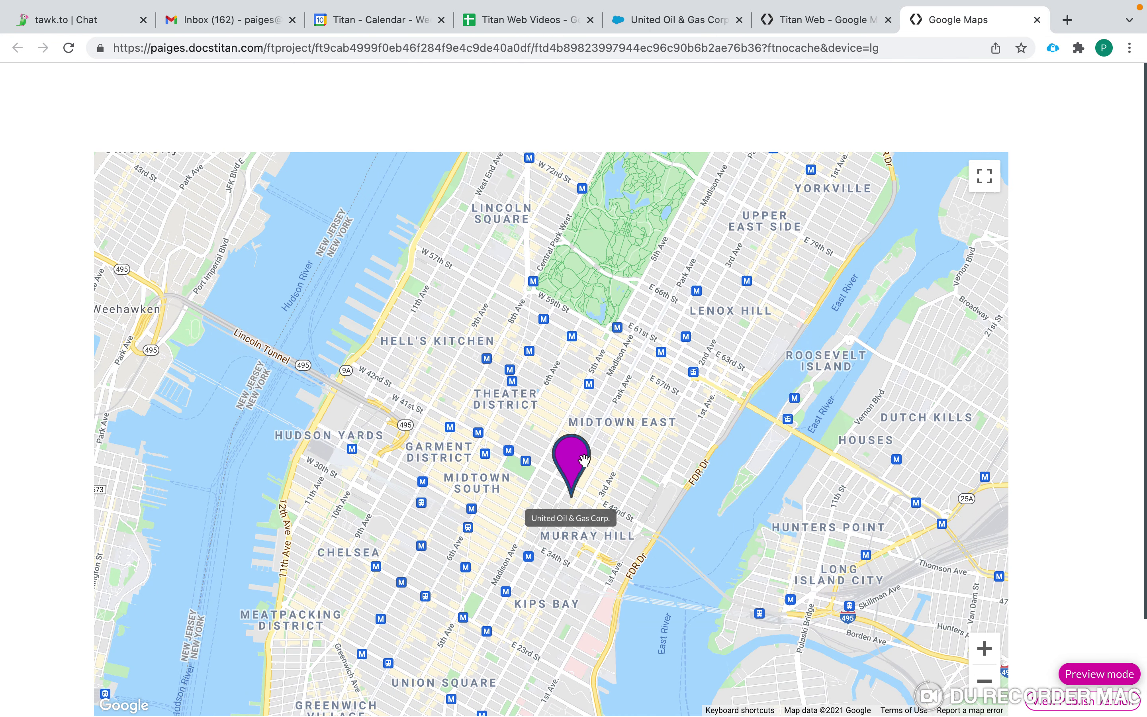
left_click(587, 458)
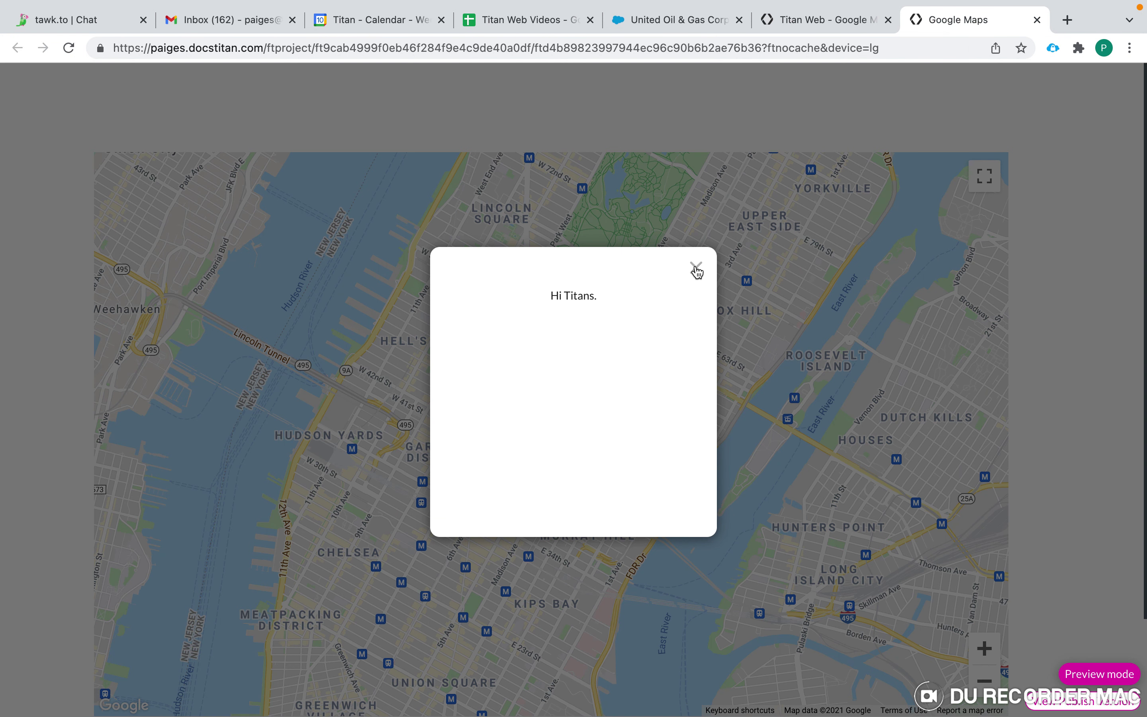
left_click(696, 269)
left_click(588, 455)
left_click(696, 269)
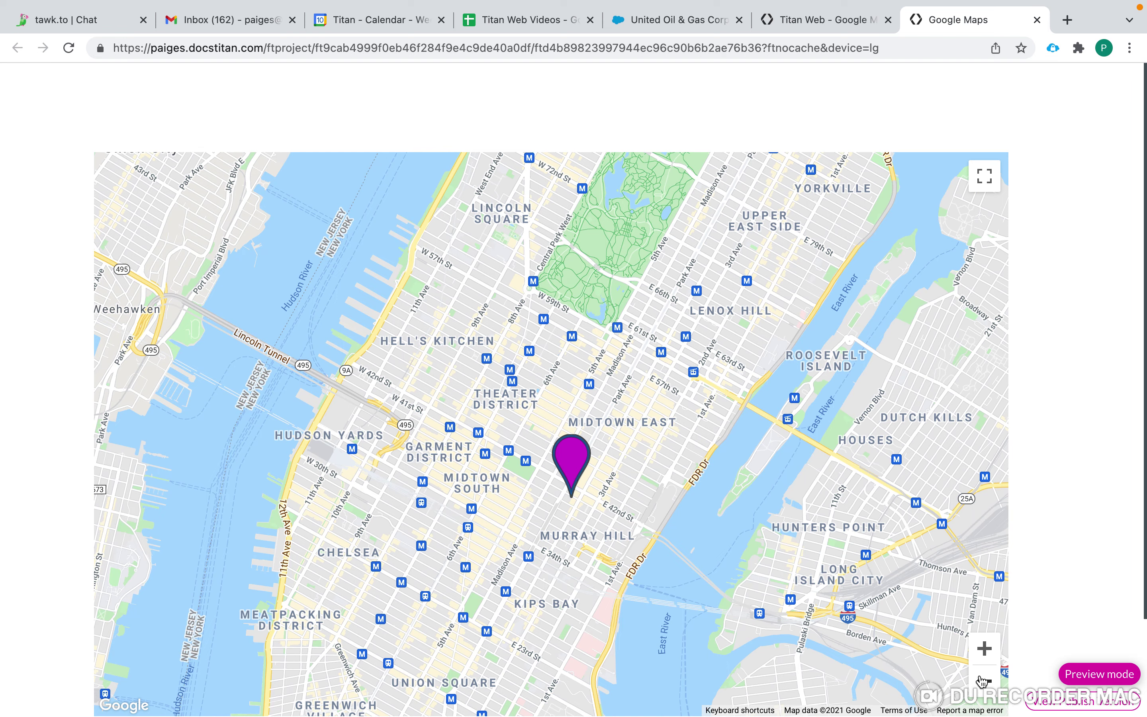
- Zoom in to W 46th St, then out to show all pins across North America
left_click(984, 648)
left_click(984, 648)
left_click(984, 648)
left_click(984, 649)
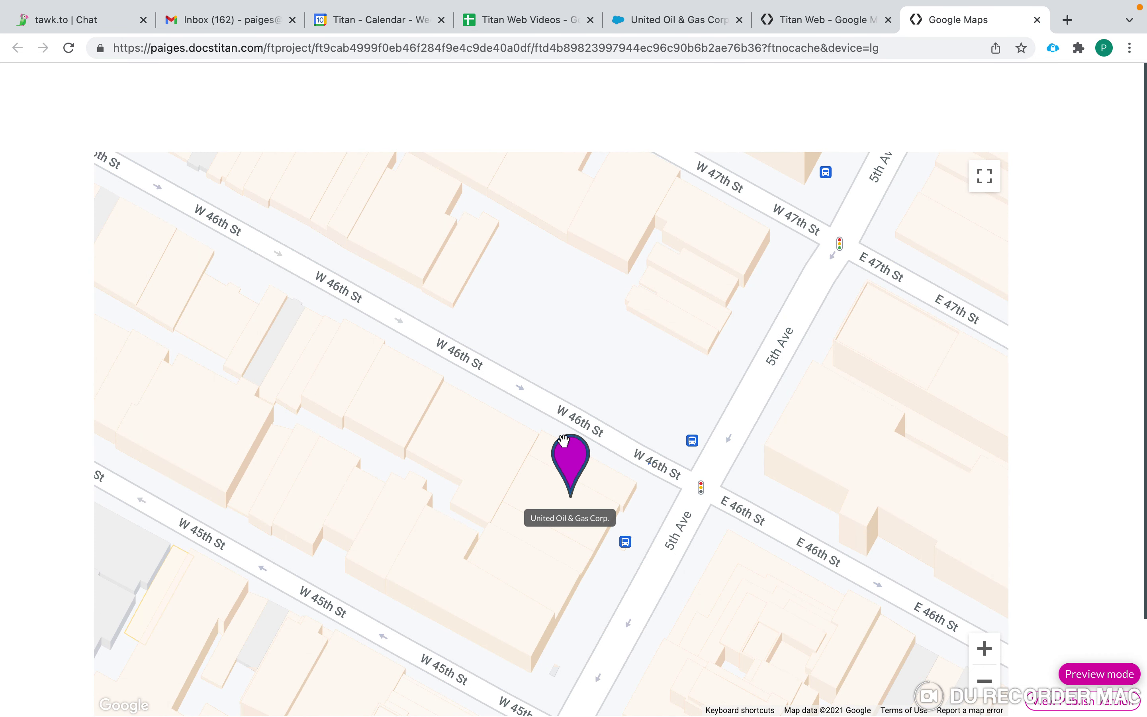
left_click(993, 681)
left_click(993, 681)
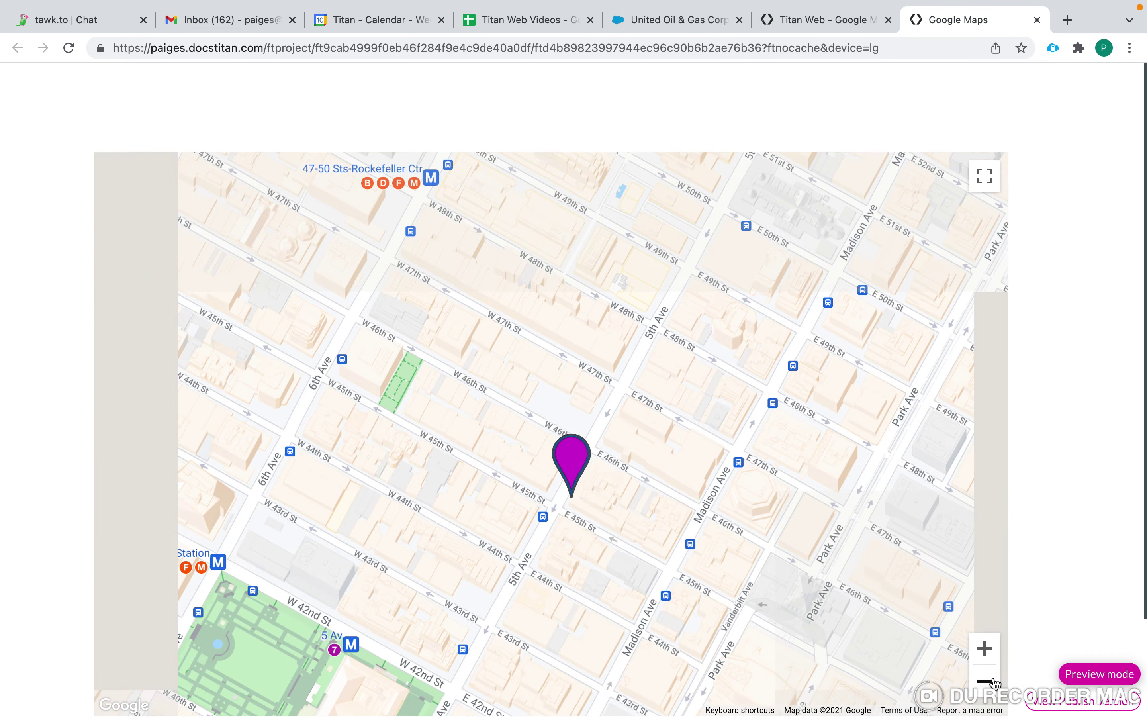
left_click(993, 682)
left_click(993, 681)
left_click(993, 681)
left_click(993, 681)
left_click(993, 681)
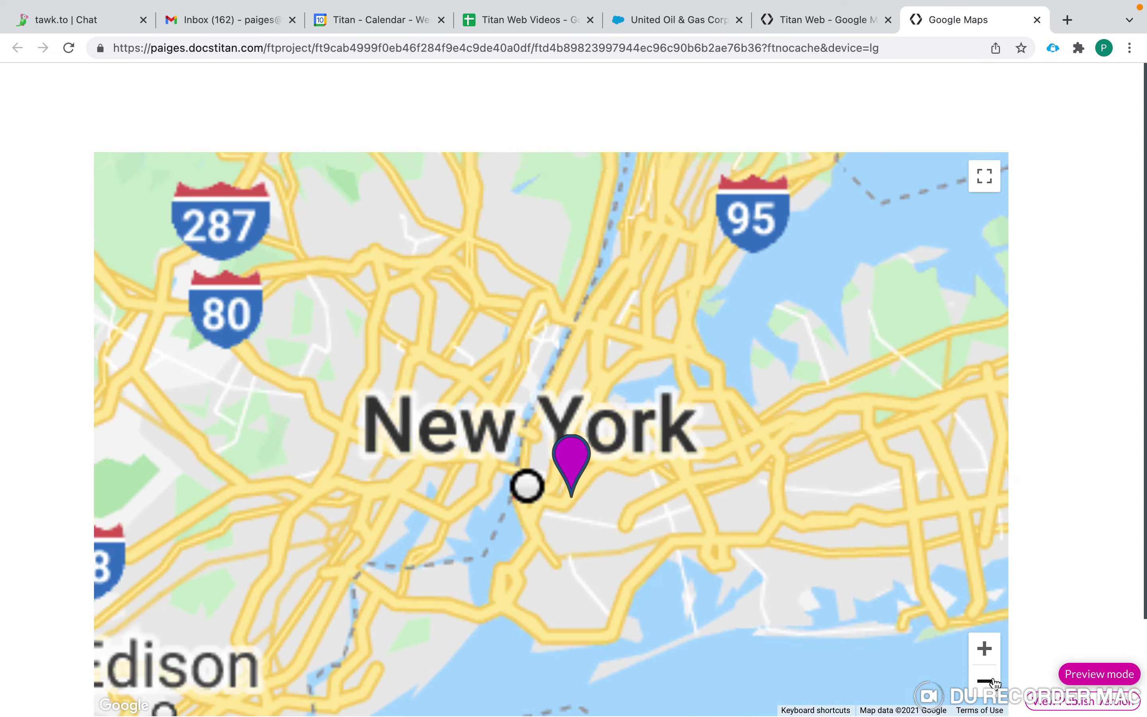
left_click(993, 679)
left_click(993, 677)
left_click(993, 677)
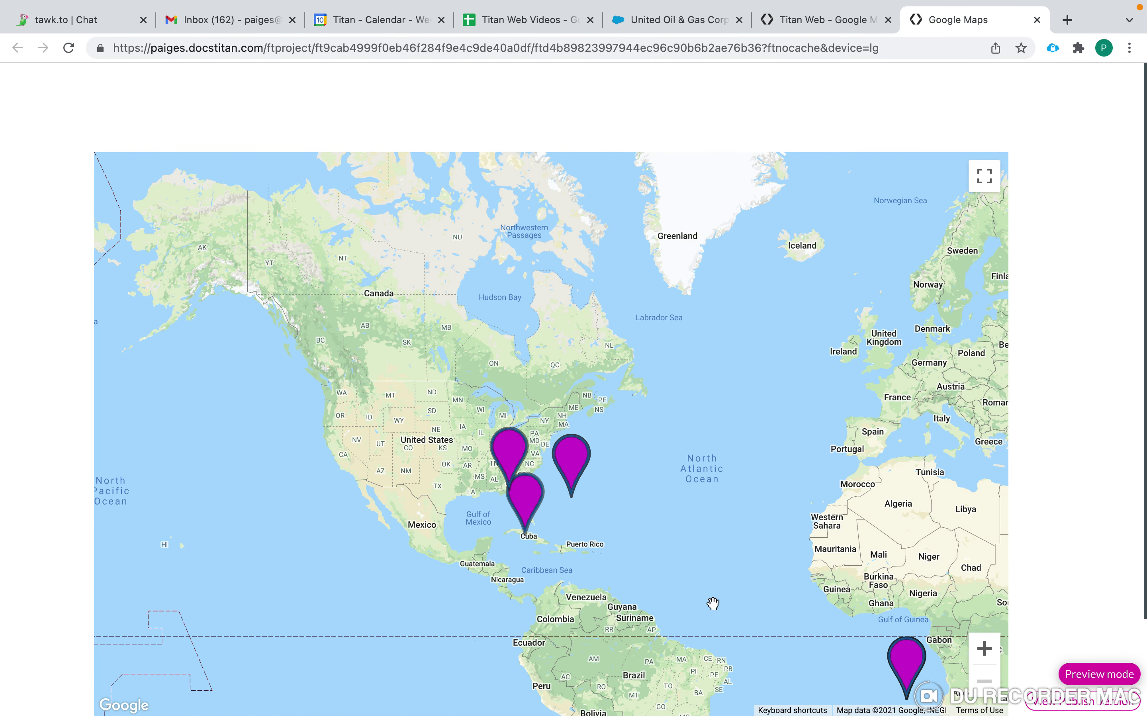
- Check the 'Hi Titans.' popup on the pins near Cuba and at University of Arizona
left_click(502, 455)
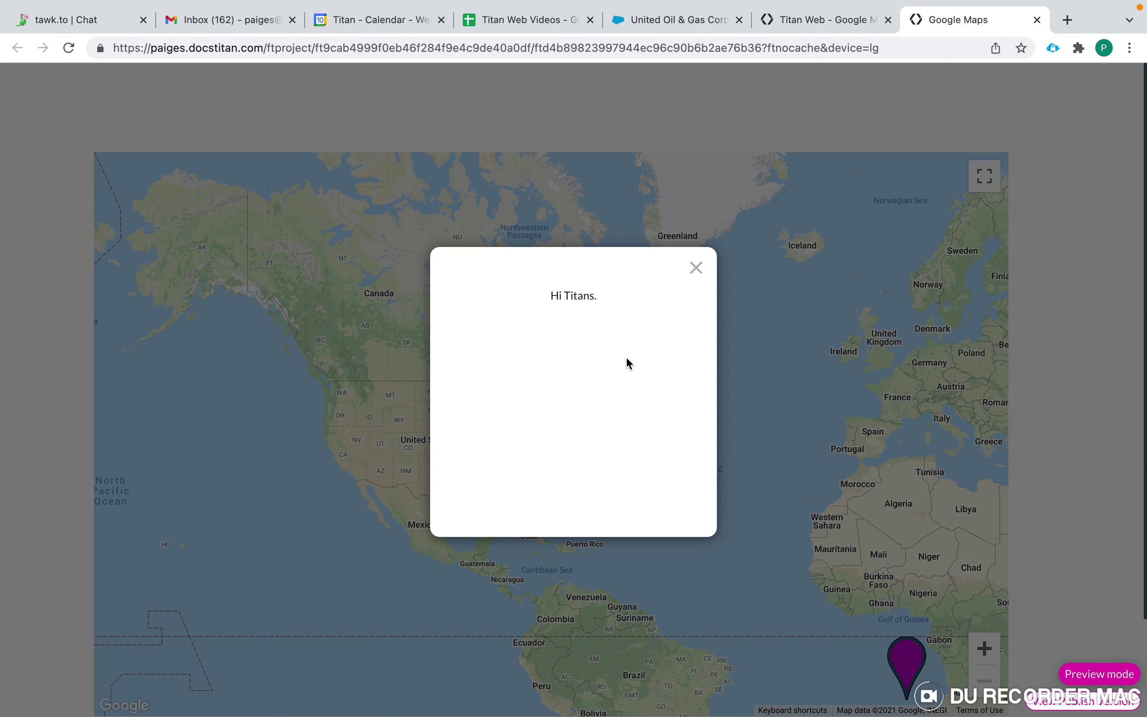
left_click(694, 268)
left_click(530, 507)
left_click(696, 268)
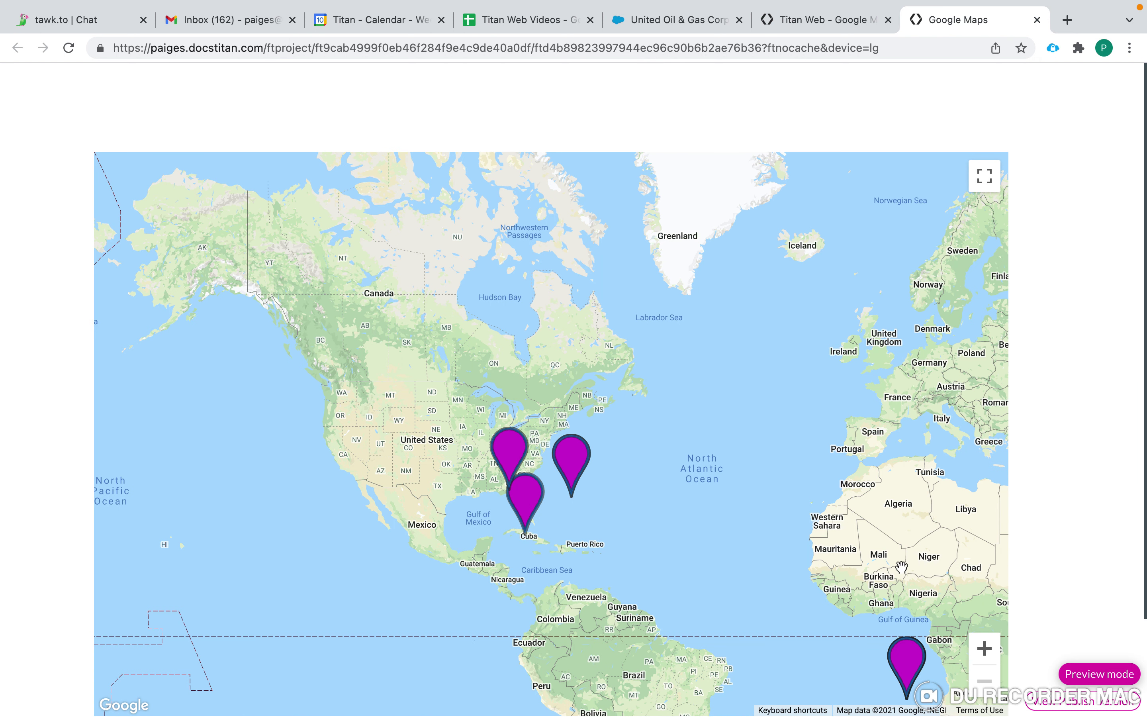
left_click(905, 655)
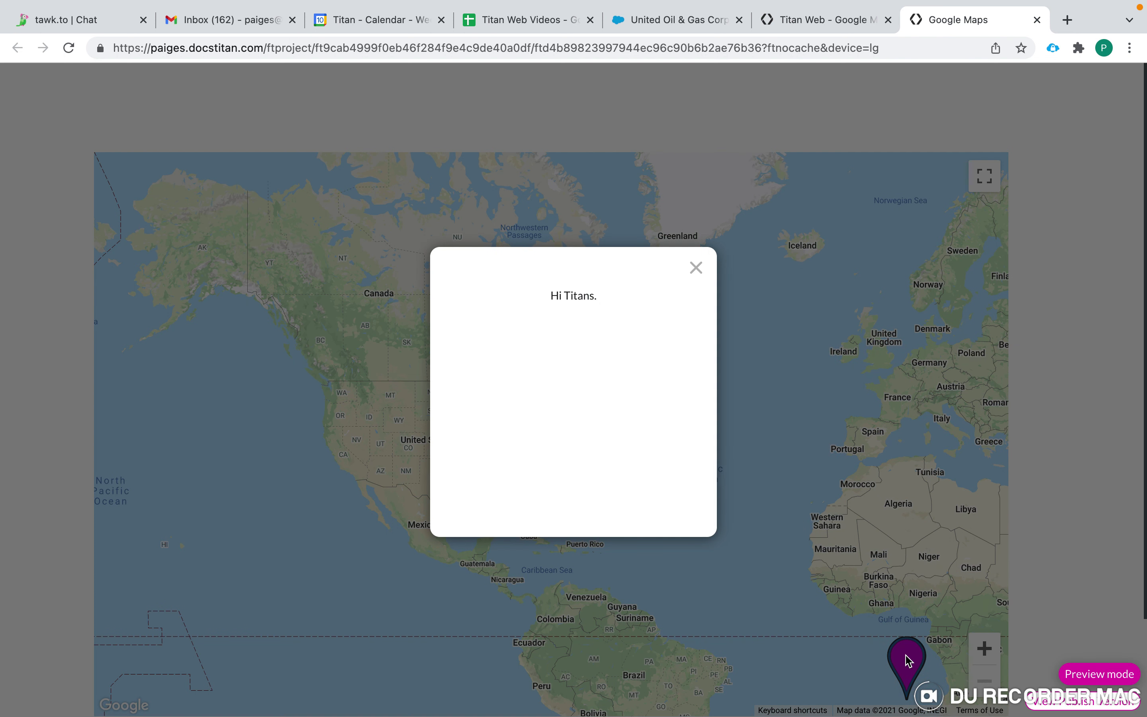
left_click(693, 266)
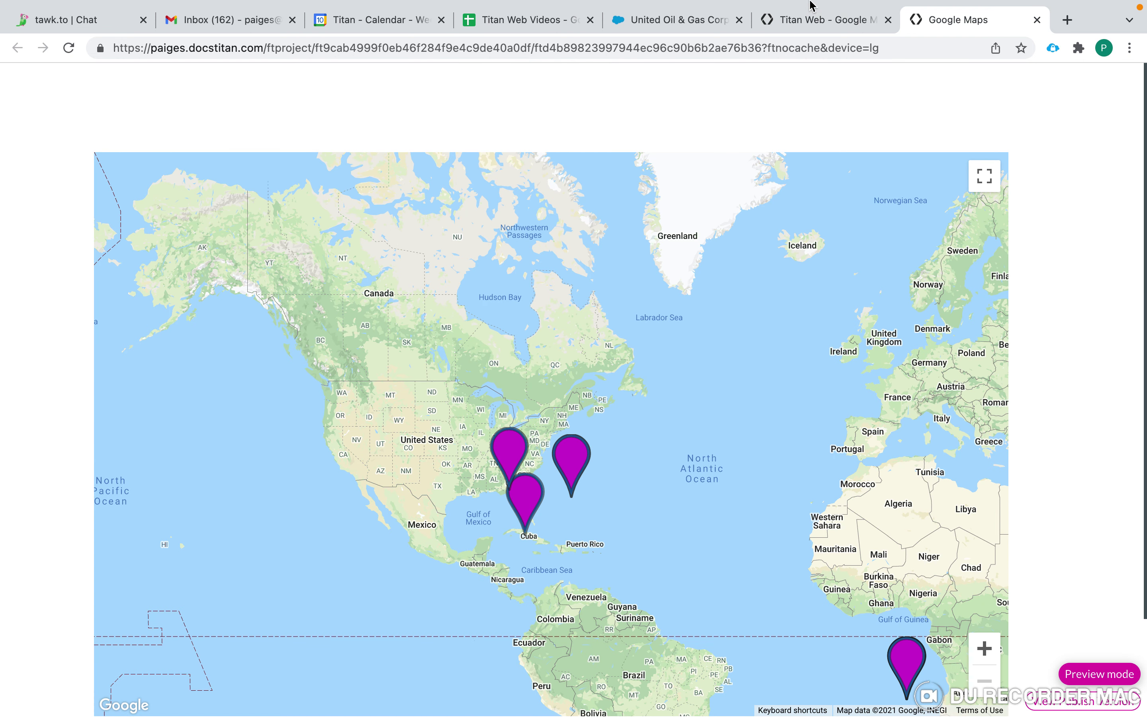
left_click(846, 25)
- View the United Oil & Gas Corp. account record in Salesforce, then return to the map preview
left_click(676, 26)
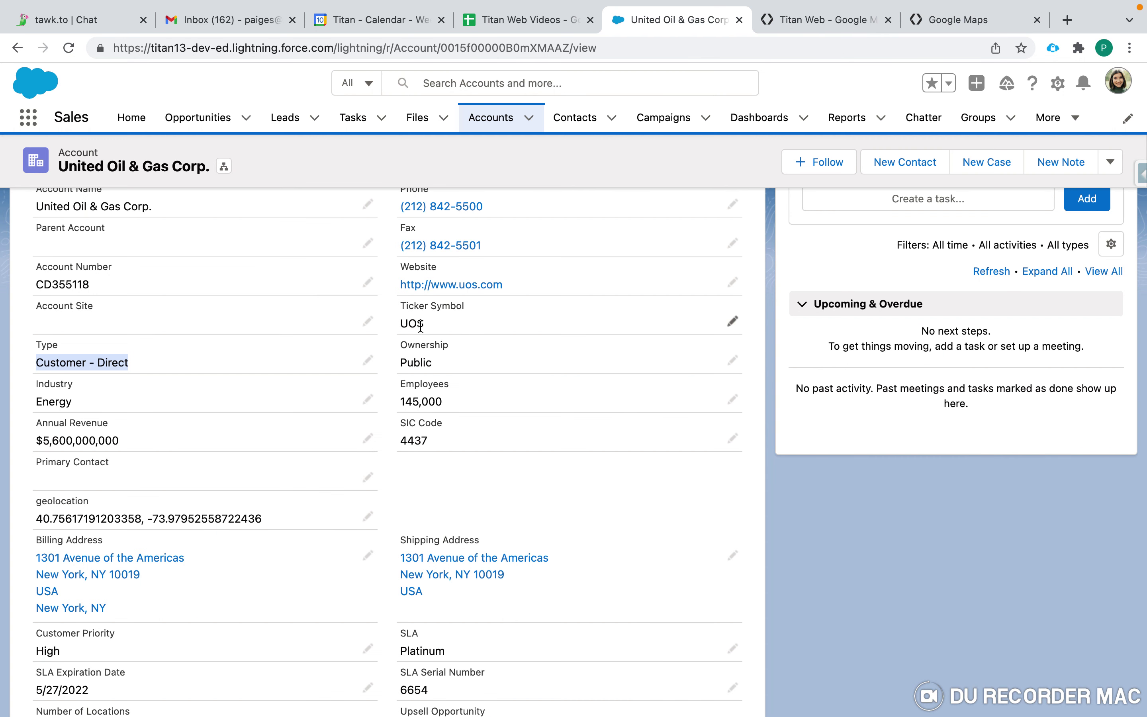
left_click(141, 367)
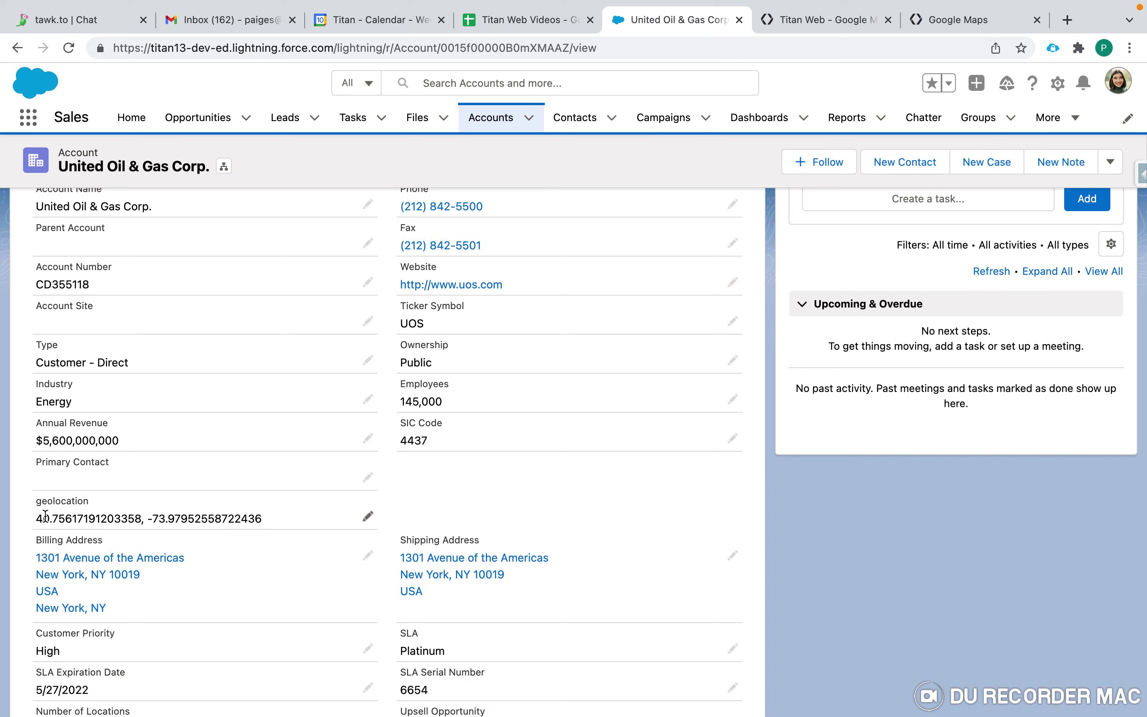
left_click(956, 20)
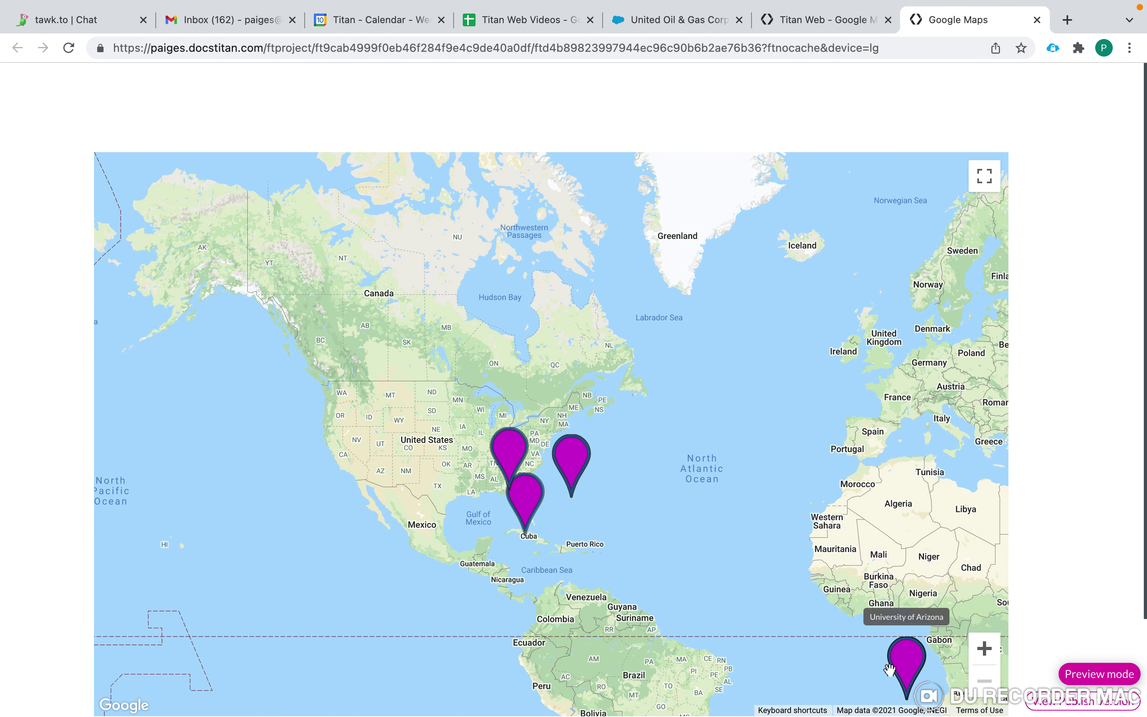
- Zoom and pan the map to center pins near Indianapolis, New Jersey and southern Georgia
left_click(997, 657)
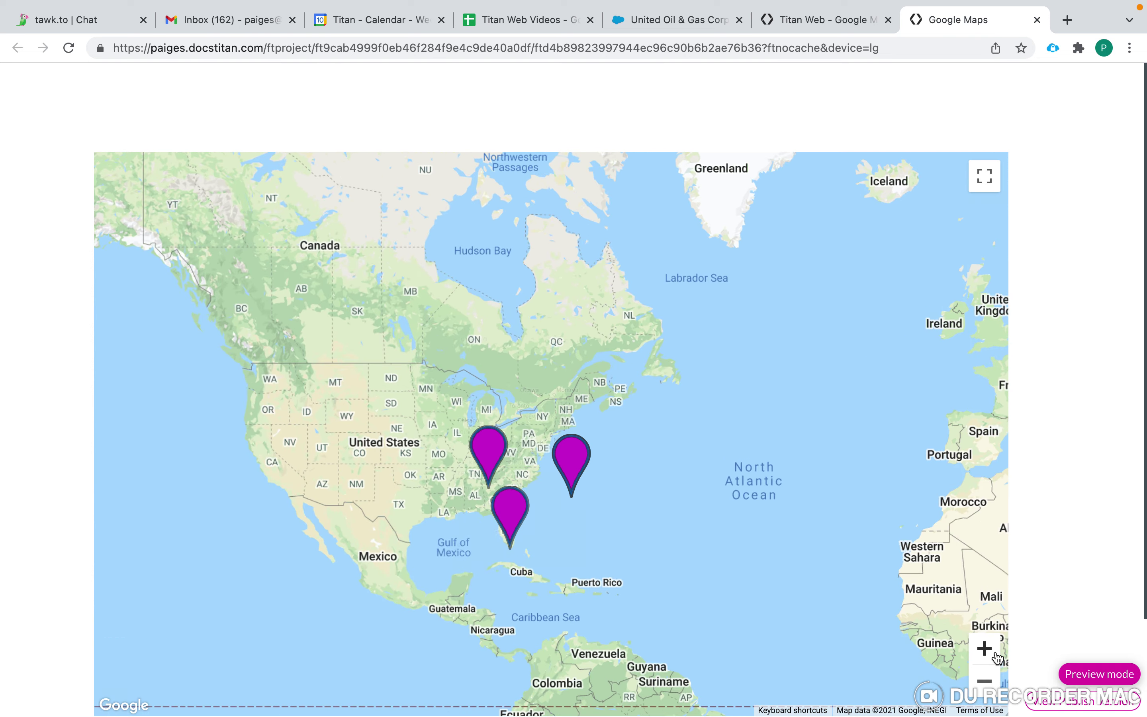
scroll(569, 479, "up", 5)
left_click_drag(562, 572, 623, 542)
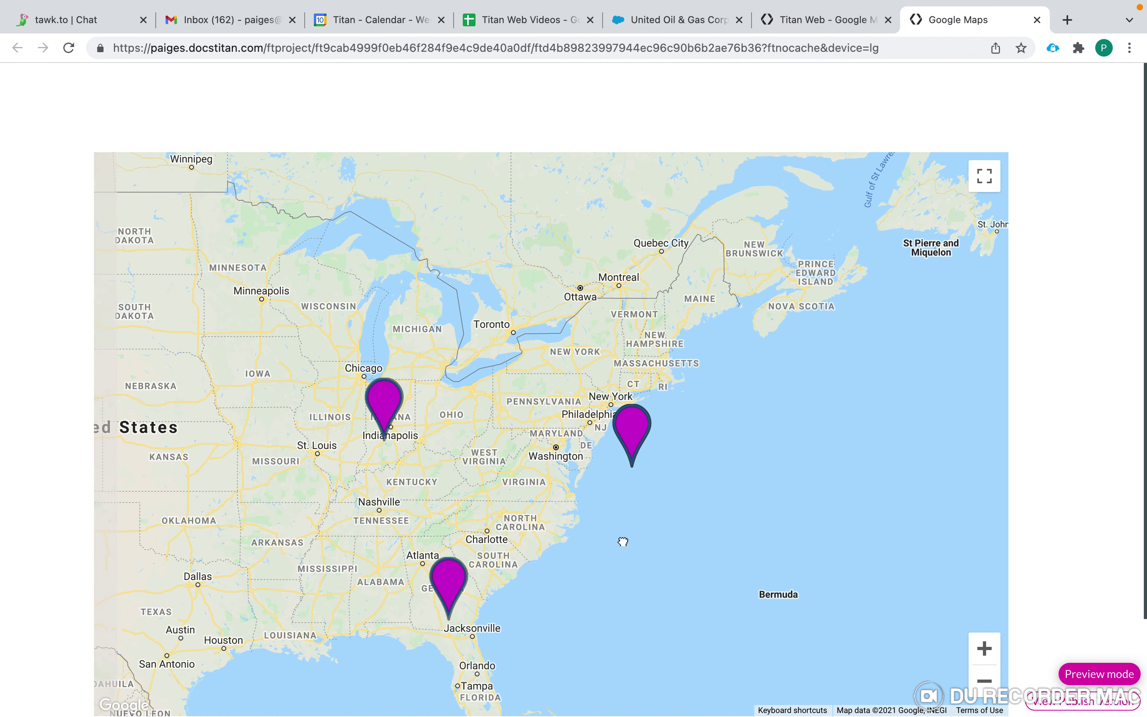
scroll(53, 450, "down", 2)
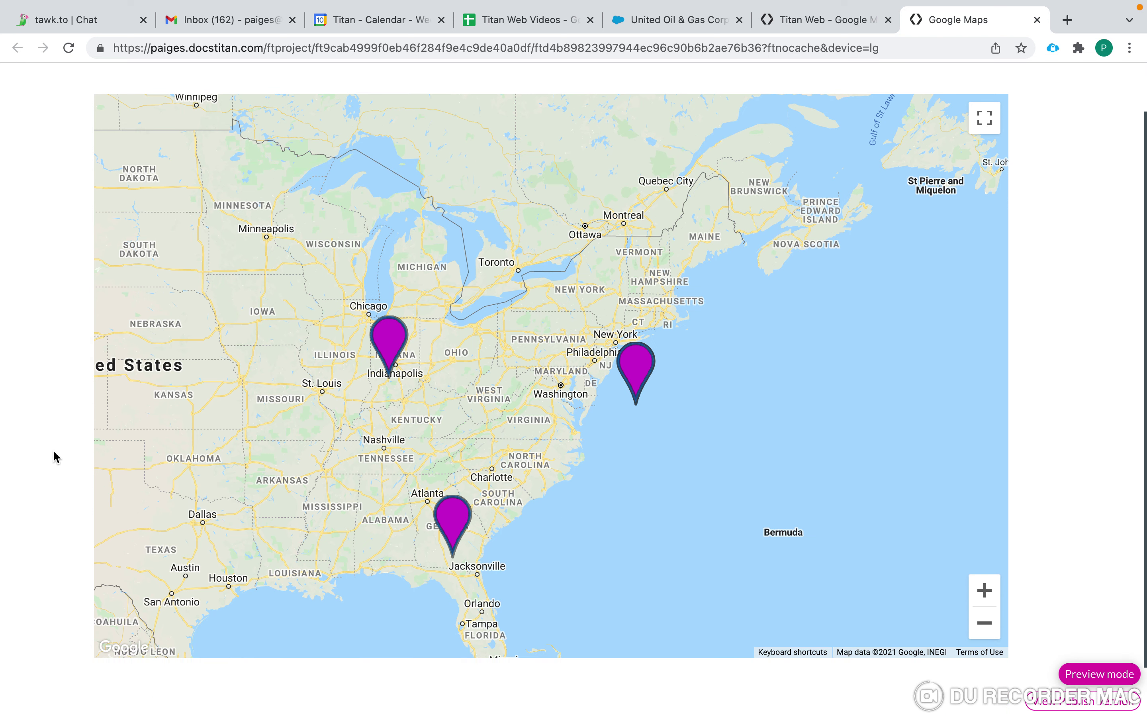